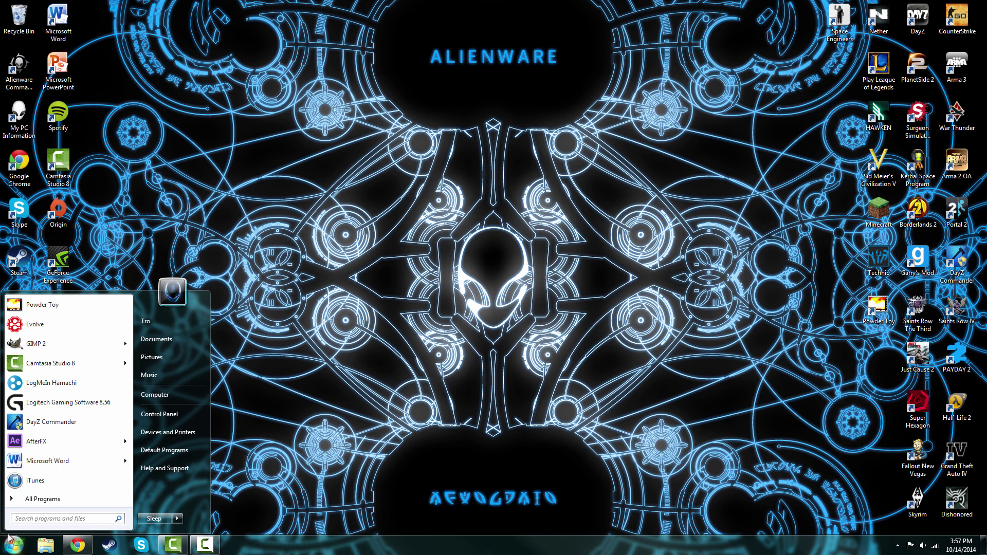
type("ipc")
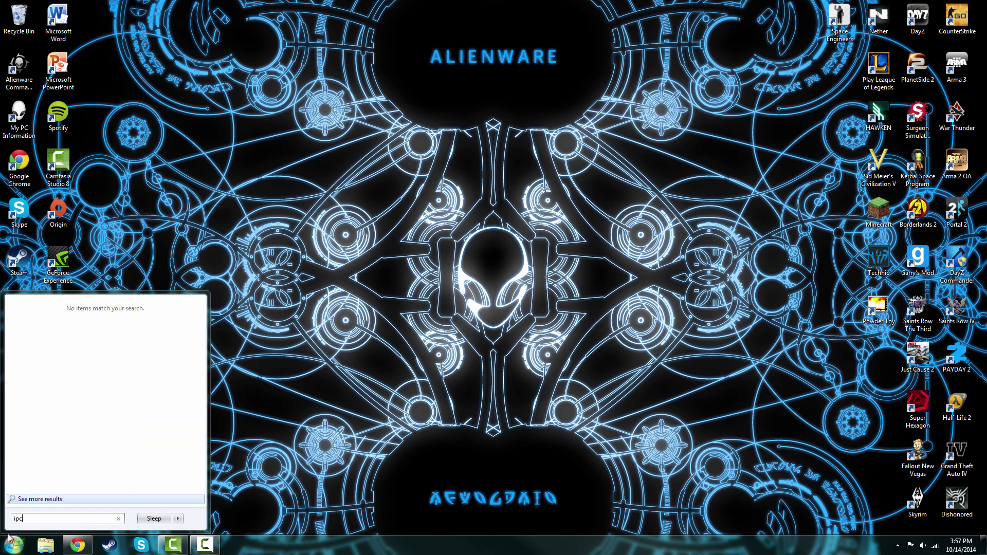
type("ongifr")
key("BackSpace")
key("BackSpace")
key("BackSpace")
key("BackSpace")
key("BackSpace")
key("BackSpace")
key("BackSpace")
key("BackSpace")
key("BackSpace")
left_click(287, 316)
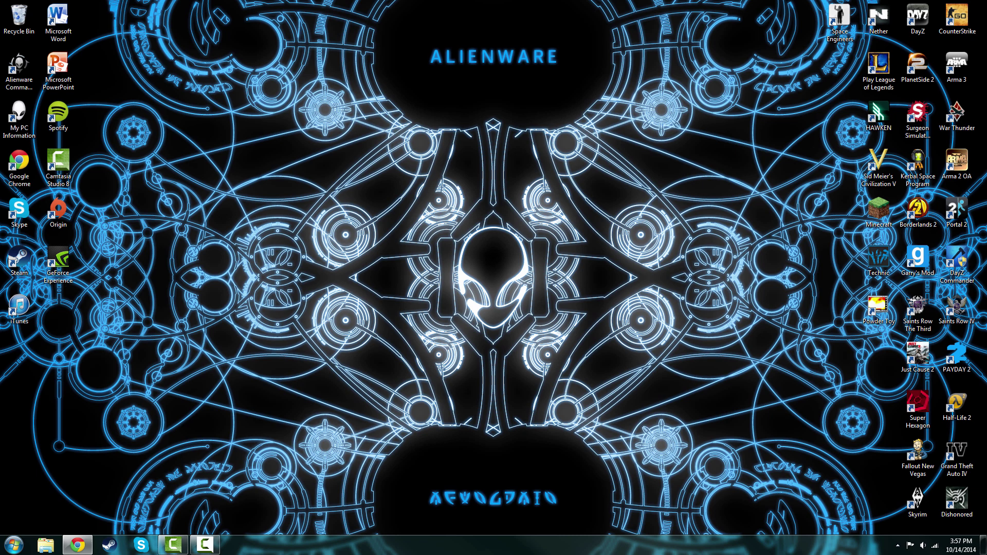
- Switch to Chrome and bring up the AT&T U-verse gateway home page at homeportal
left_click(77, 545)
left_click_drag(617, 5, 28, 4)
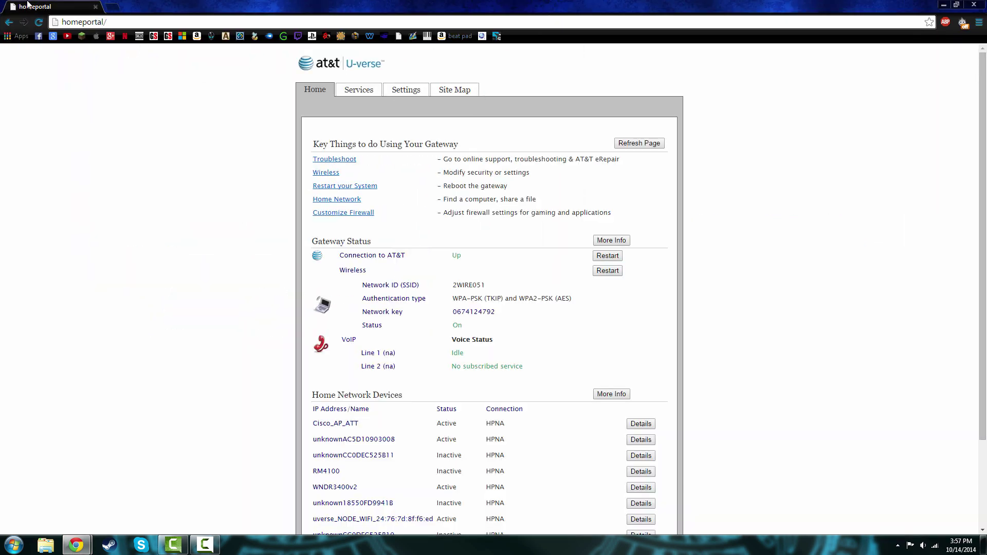
left_click(112, 22)
left_click(226, 167)
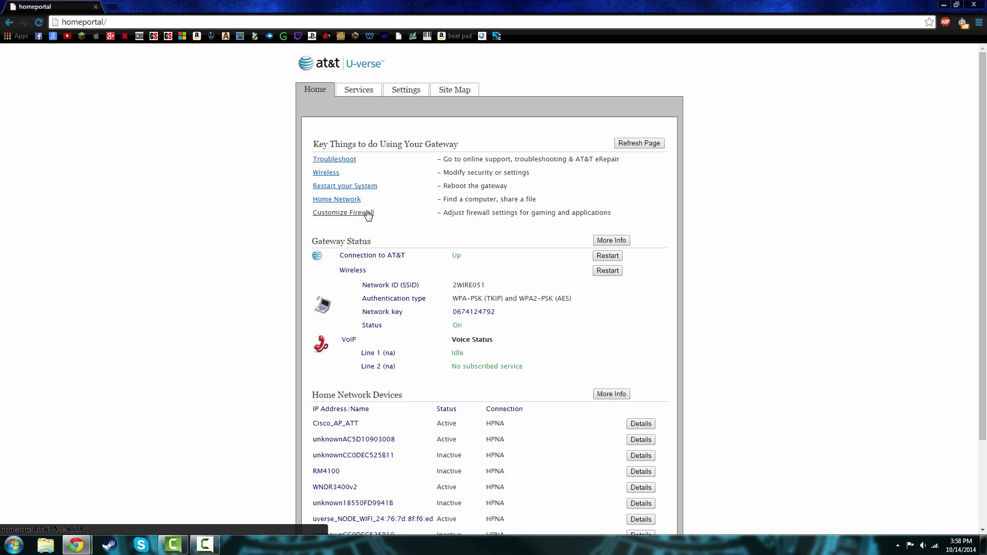
- Open the gateway's firewall applications, pinholes and DMZ settings and choose the Alienware computer as the host
double_click(421, 6)
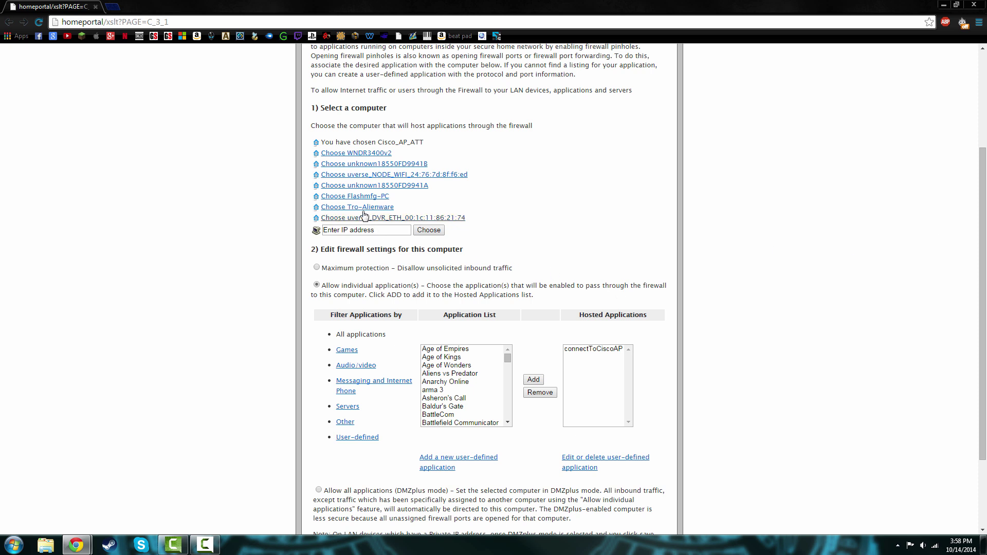
left_click(372, 207)
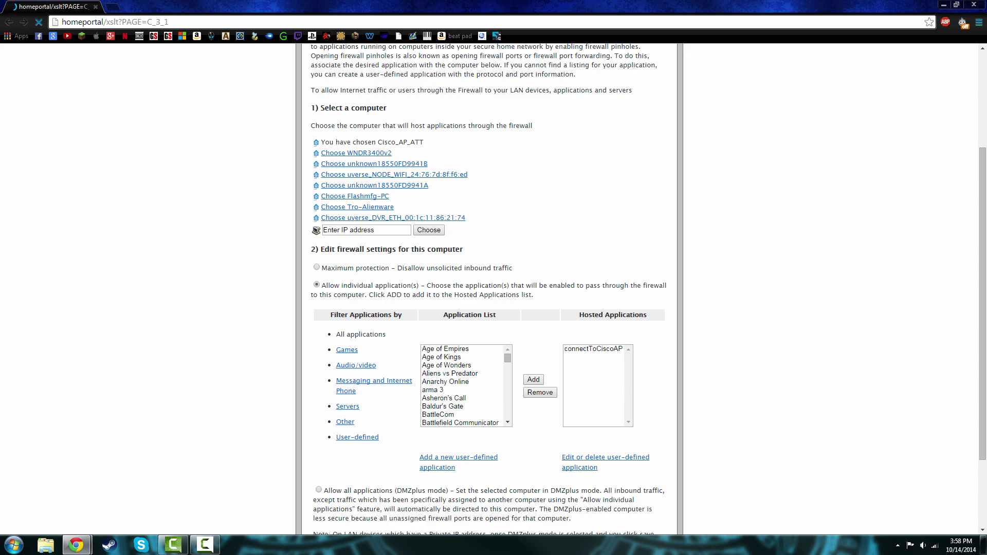
scroll(745, 360, "down", 5)
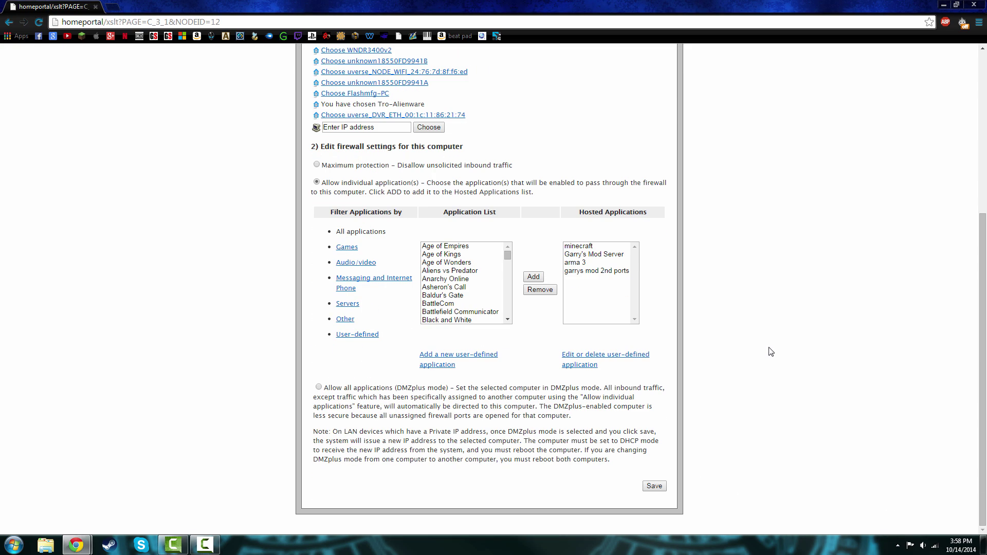
scroll(427, 305, "up", 4)
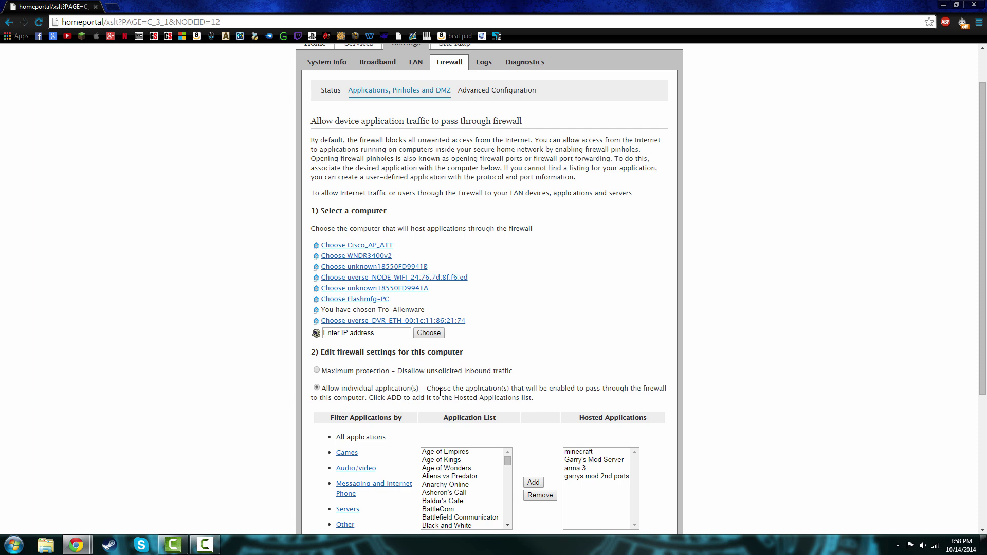
scroll(363, 375, "down", 4)
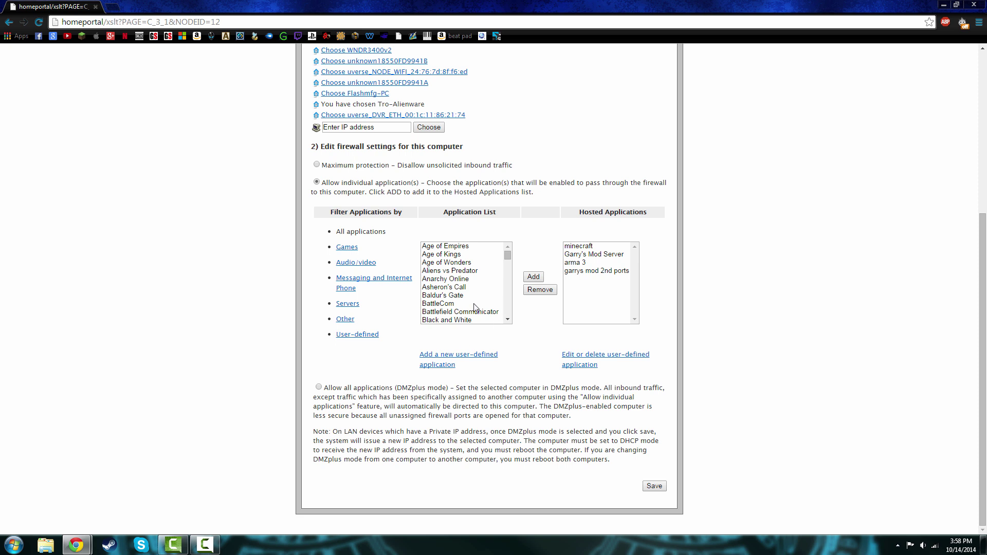
- Look through the available firewall applications and open the form for adding a new user-defined application
left_click_drag(508, 260, 483, 308)
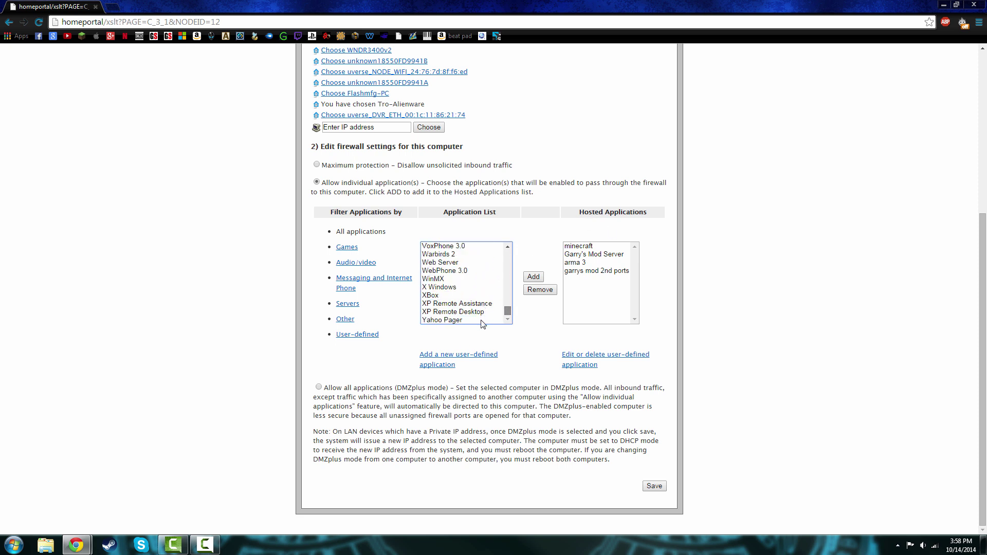
scroll(484, 309, "down", 2)
scroll(482, 307, "up", 1)
scroll(483, 304, "up", 10)
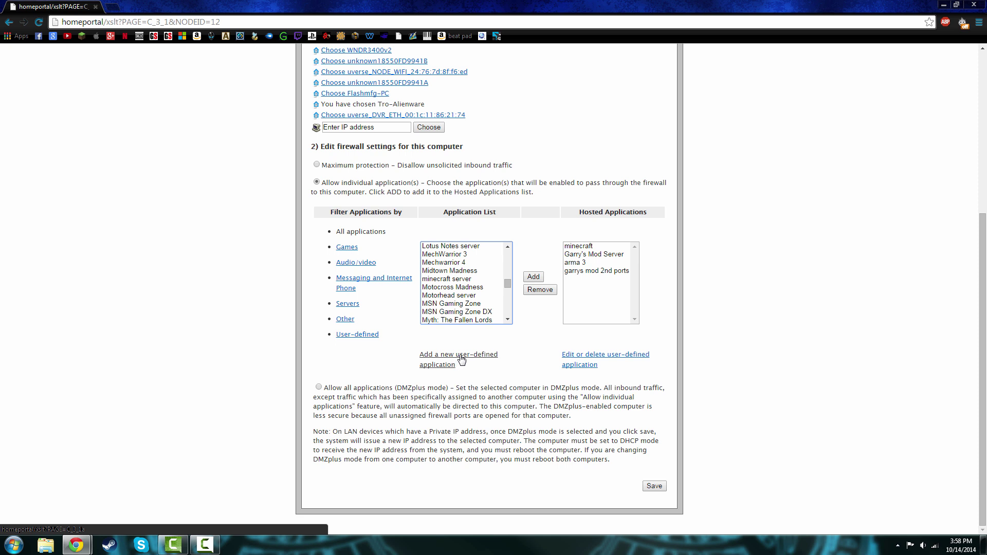
left_click(463, 361)
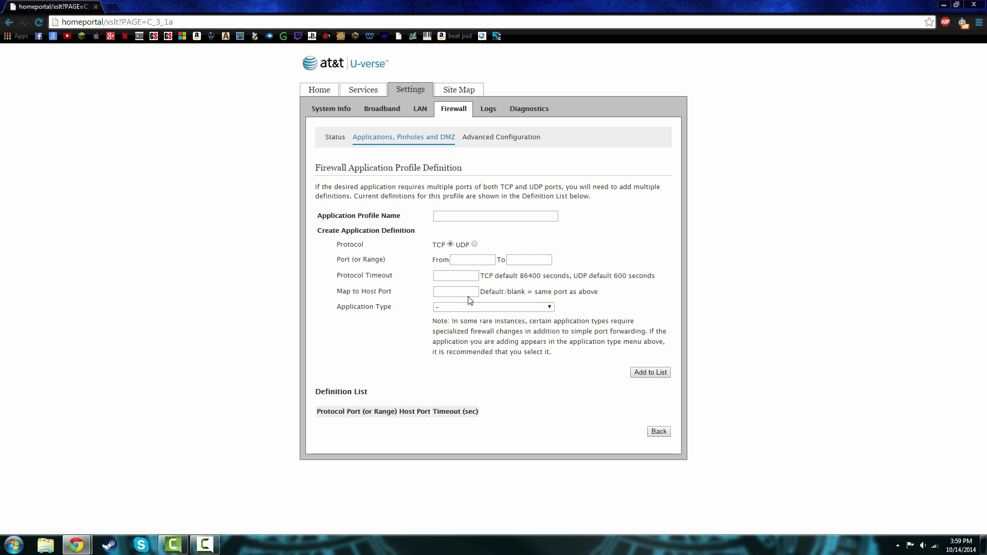
left_click(499, 218)
left_click(477, 218)
type("minecraft")
left_click(485, 258)
key("shift+Tab")
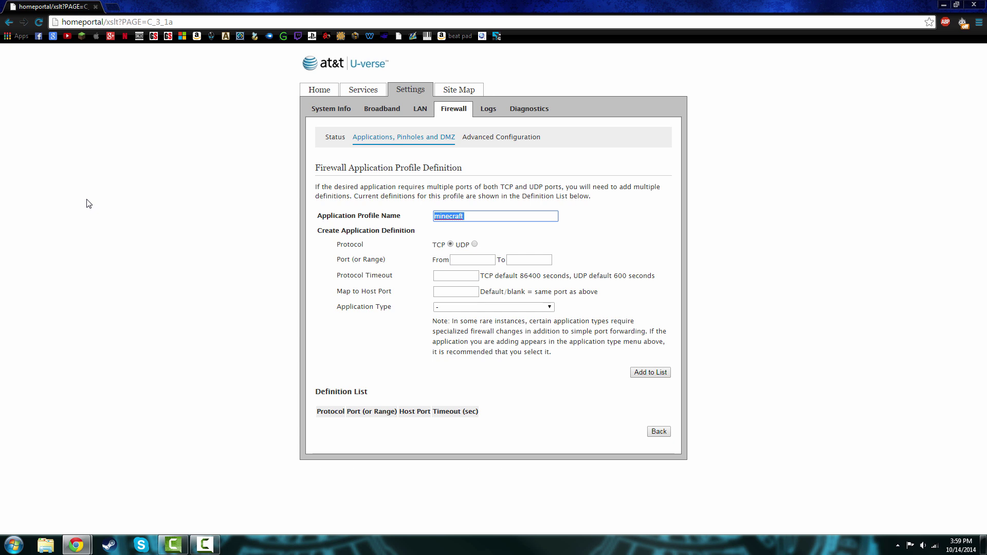
key("BackSpace")
- Fill in the application definition with the port range 25565 to 25565 and the UDP protocol
left_click(484, 260)
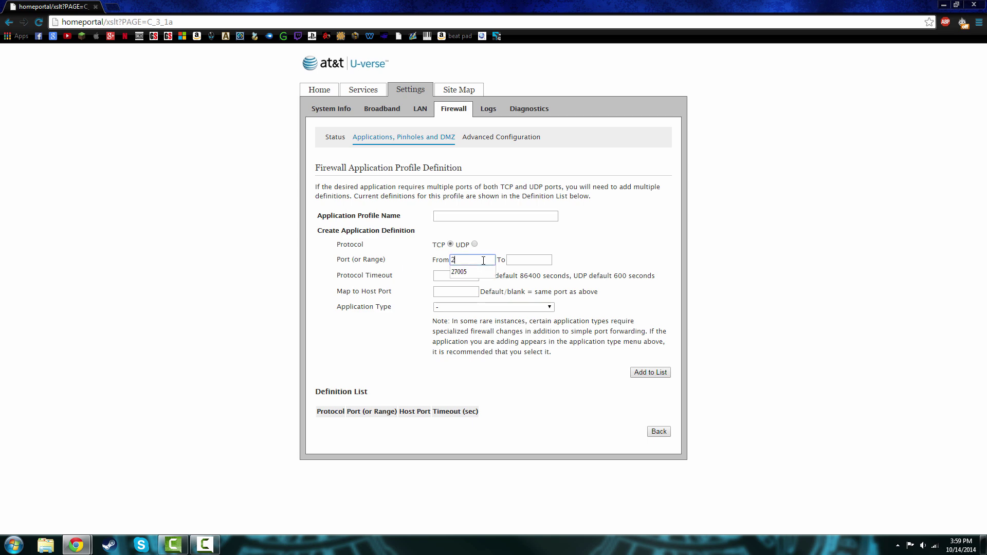
type("25565")
key("Tab")
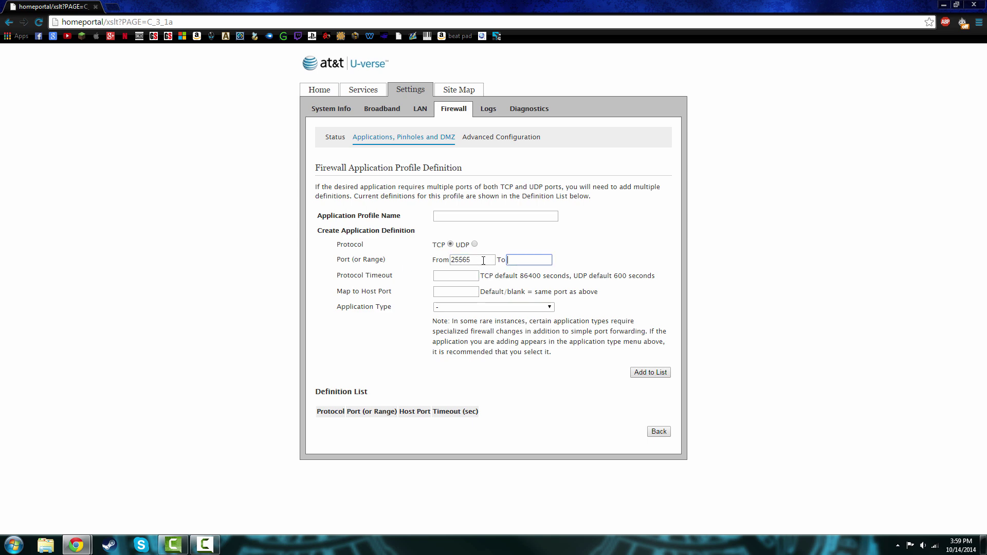
type("25565")
left_click(475, 245)
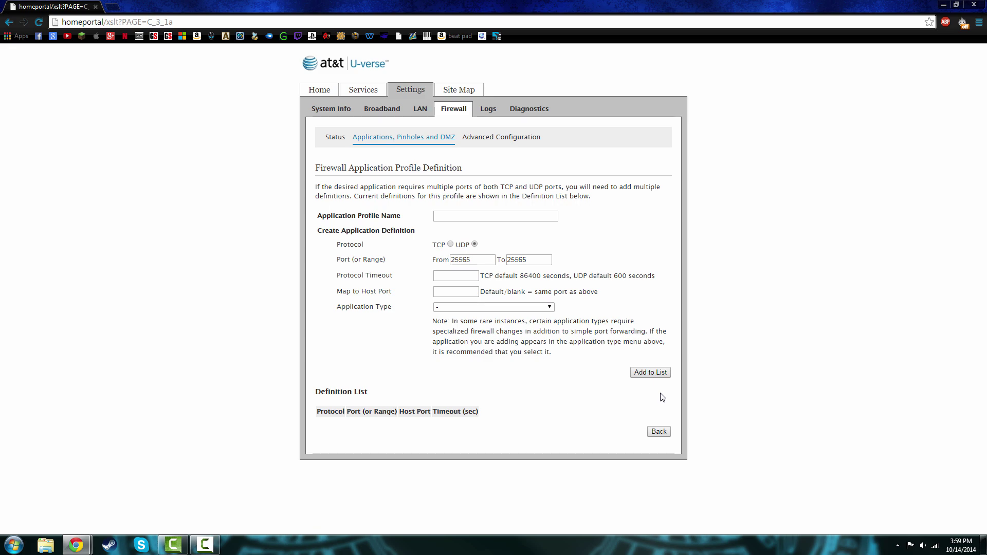
- Return to the applications, pinholes and DMZ settings and choose the Alienware computer again
left_click_drag(345, 4, 195, 2)
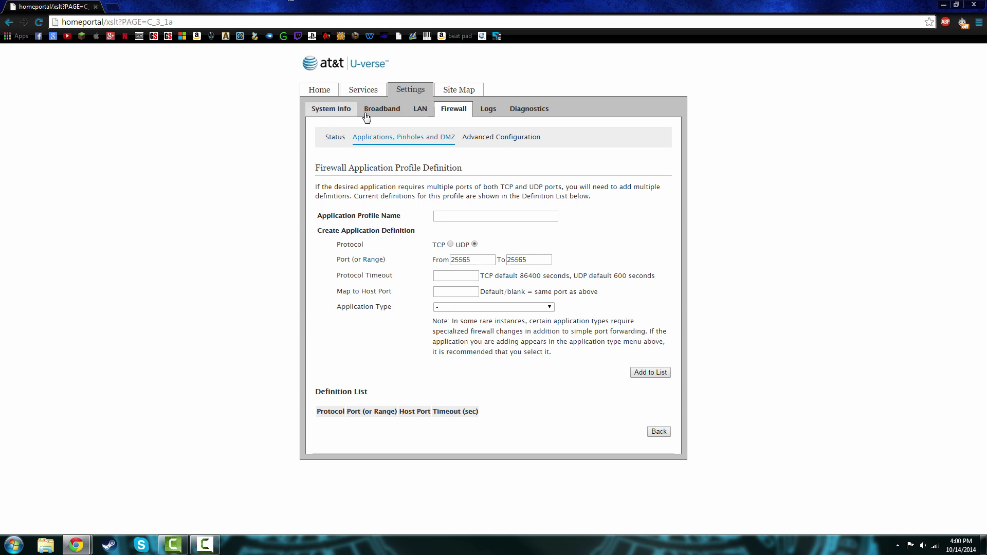
left_click(422, 139)
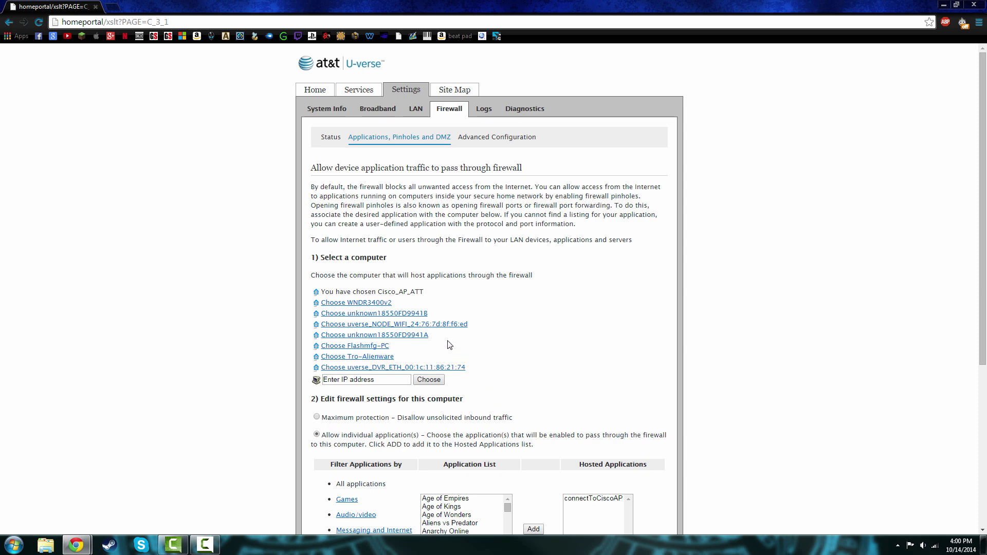
left_click(366, 358)
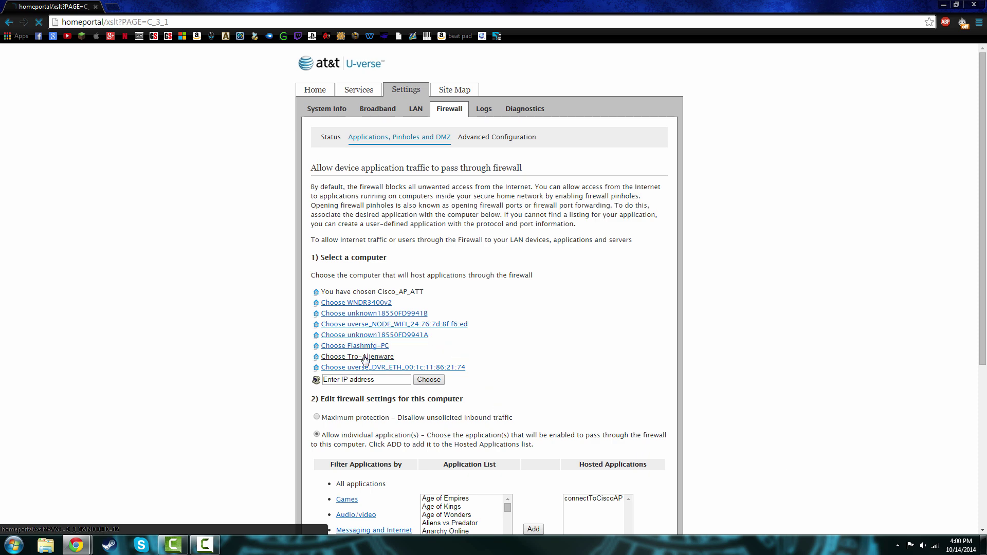
scroll(382, 444, "down", 5)
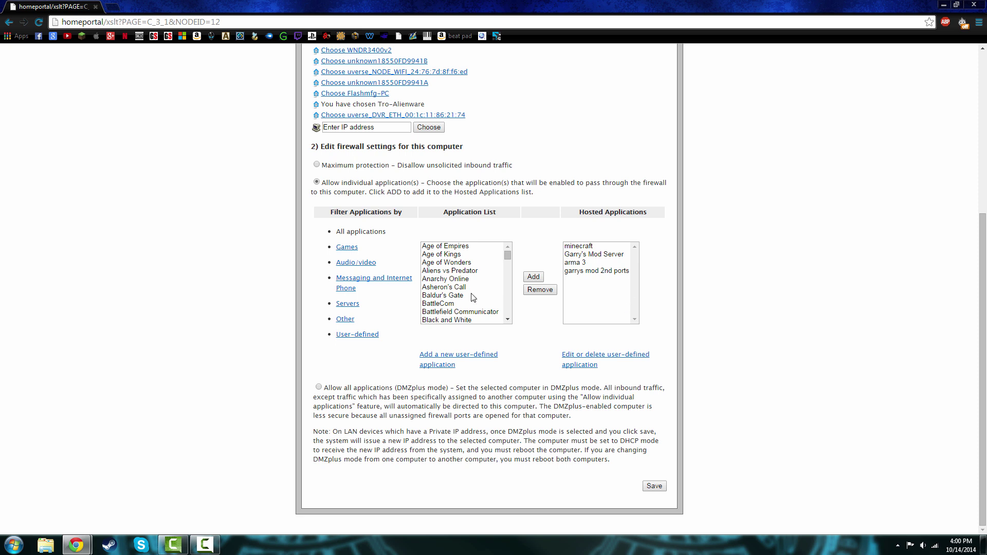
- Browse the application list for an entry that could be hosted on the chosen computer
left_click(511, 259)
left_click_drag(511, 261, 511, 275)
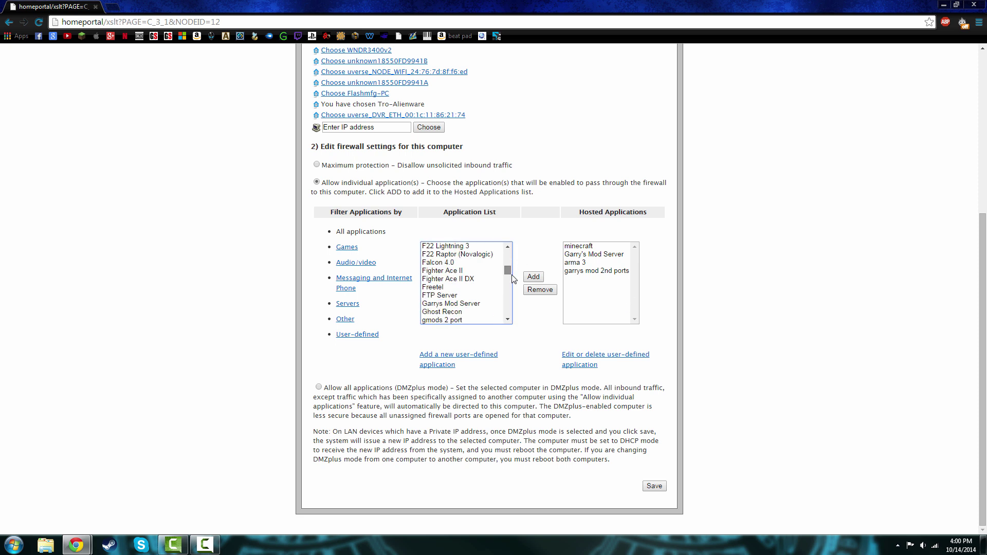
scroll(512, 280, "down", 1)
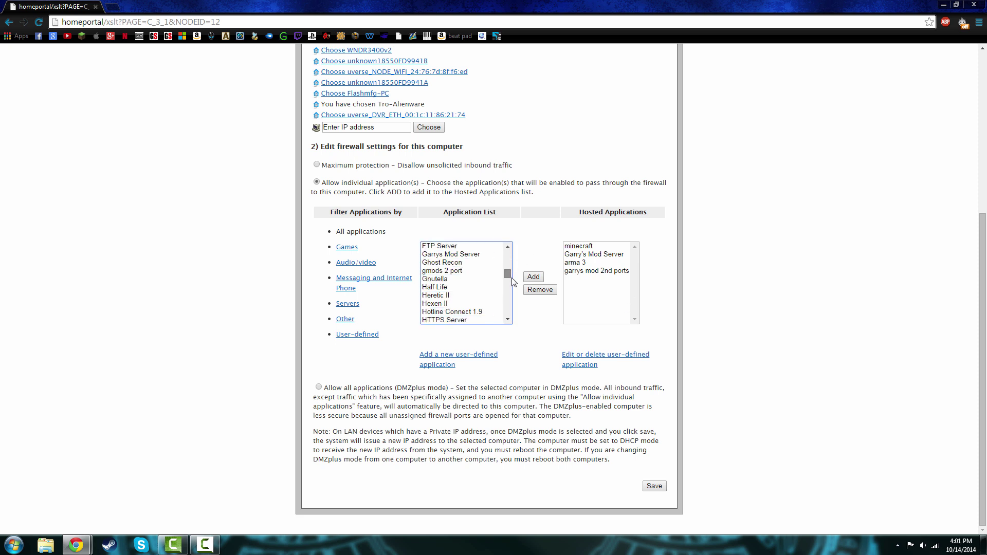
left_click_drag(511, 278, 516, 309)
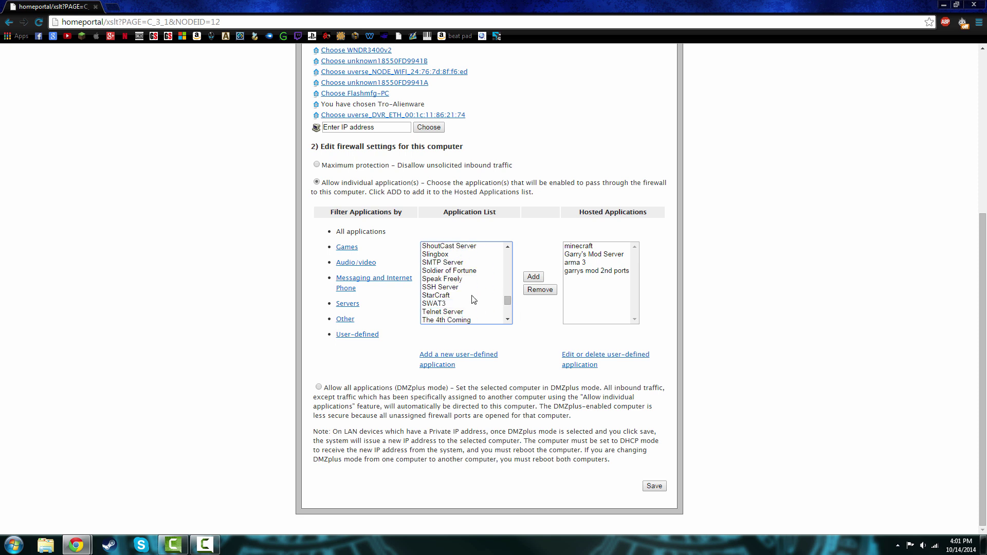
left_click(443, 296)
scroll(407, 180, "up", 5)
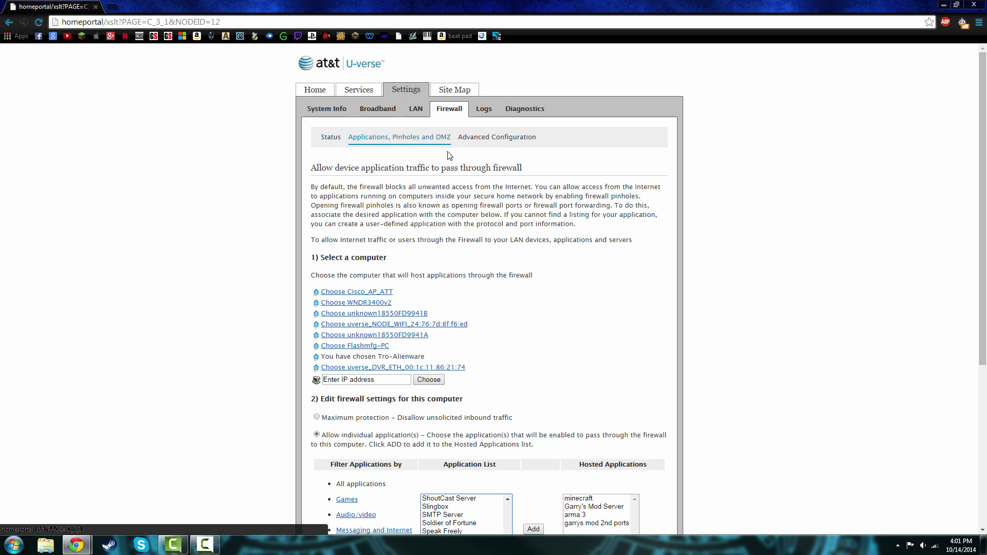
- Examine the allowed applications, protocols and port numbers in the gateway's firewall status table
left_click(324, 138)
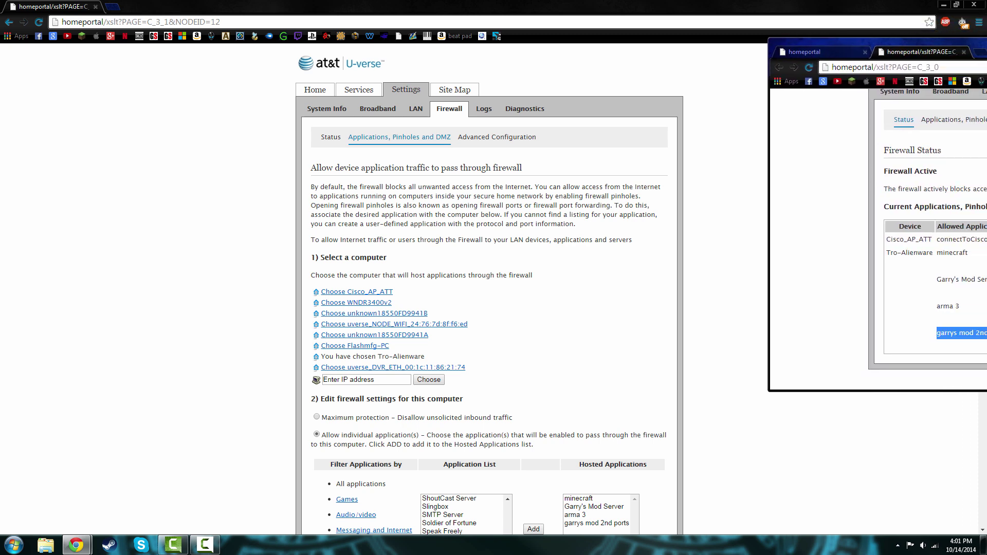
left_click_drag(986, 51, 923, 54)
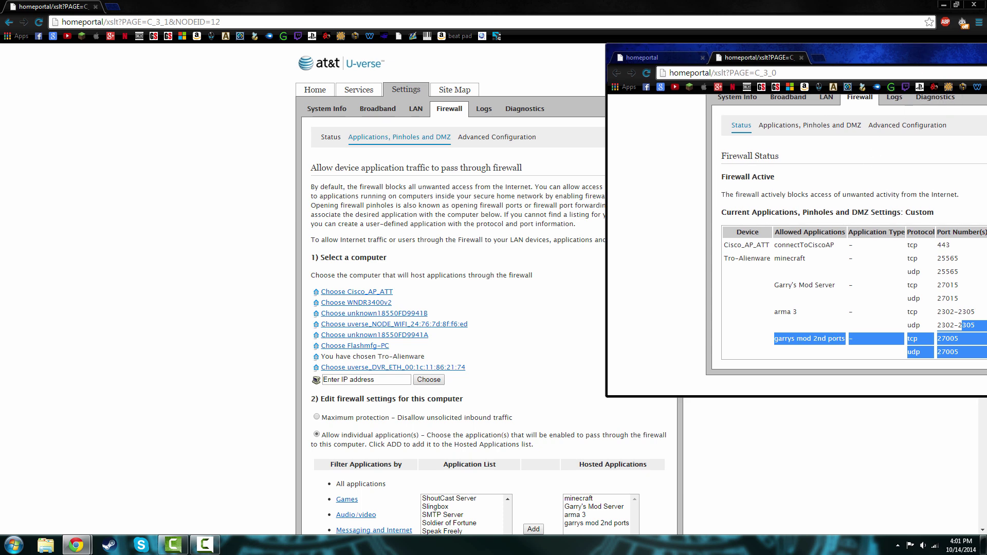
left_click_drag(923, 52, 907, 57)
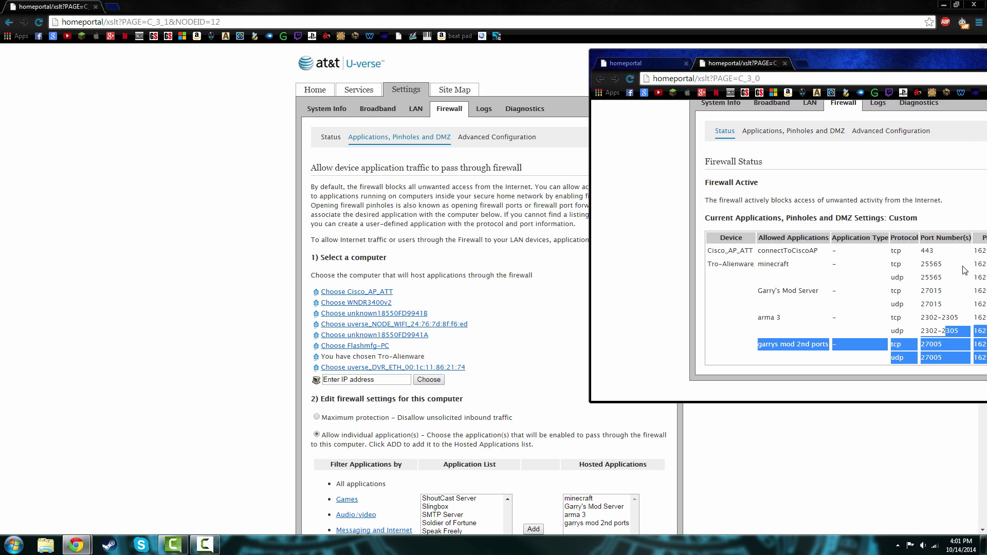
left_click(939, 239)
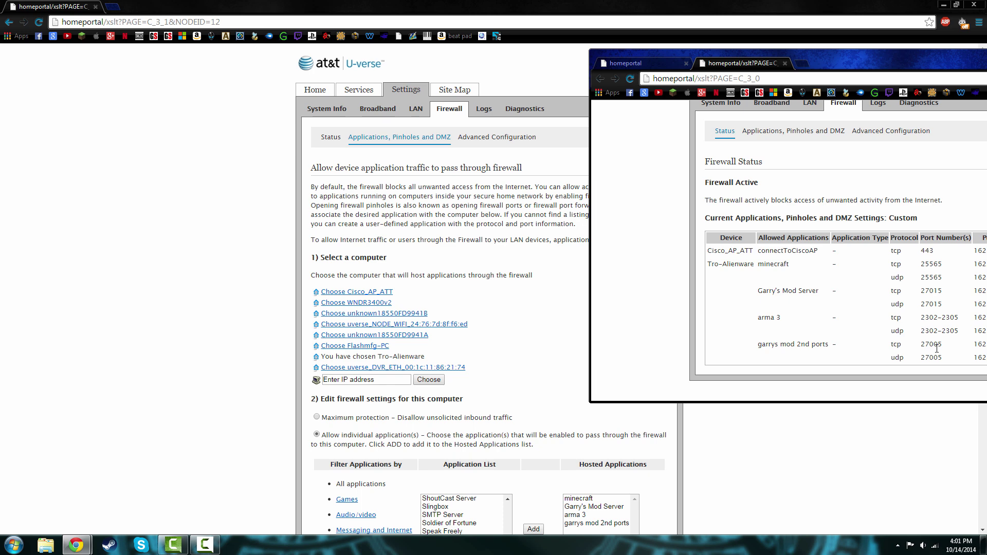
left_click_drag(815, 57, 986, 8)
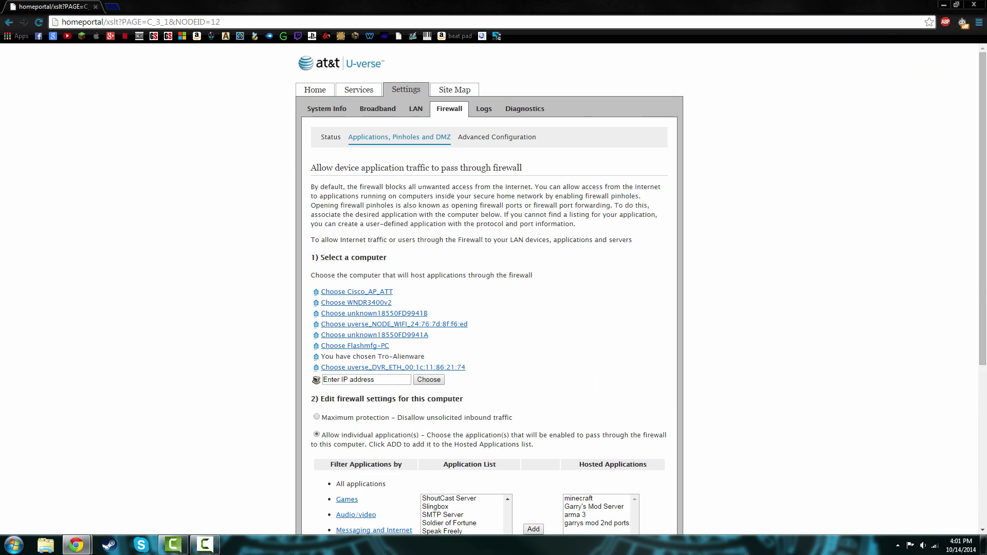
key("super+d")
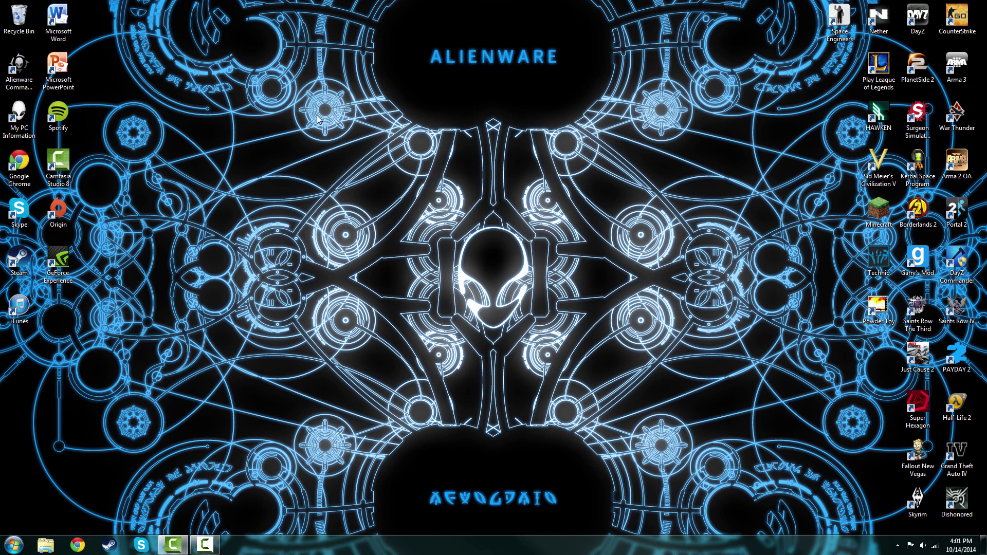
left_click(76, 545)
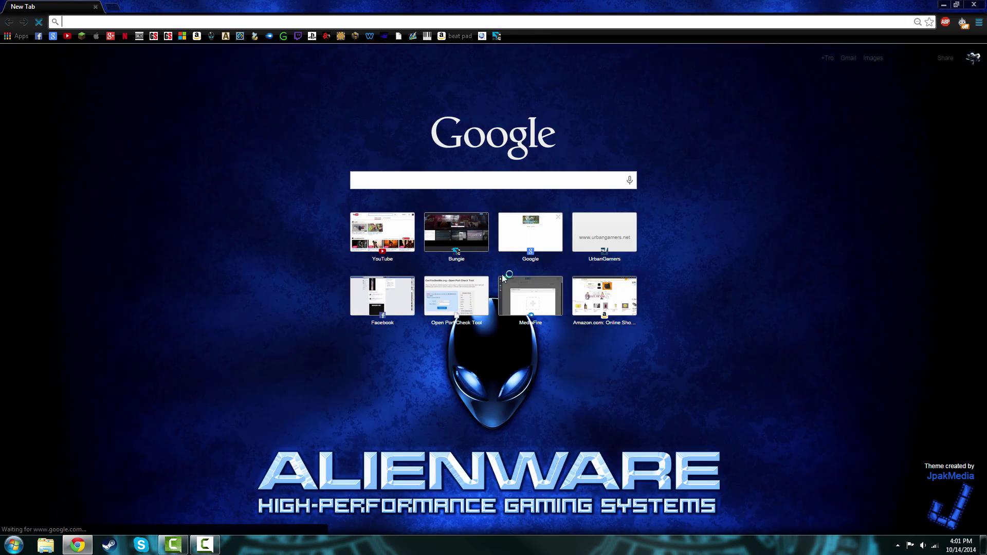
type("cam")
key("BackSpace")
type("n")
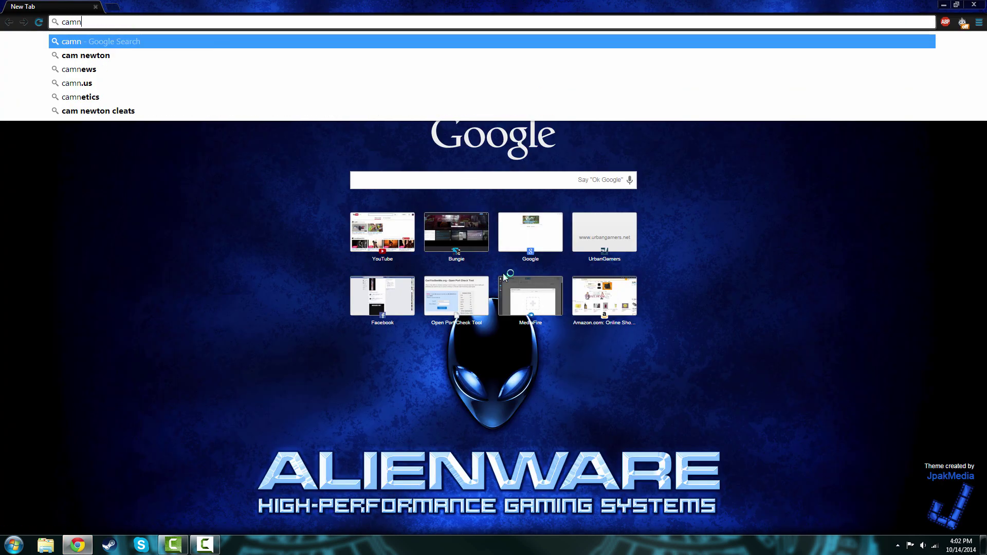
key("BackSpace")
key("BackSpace")
type("n")
key("Return")
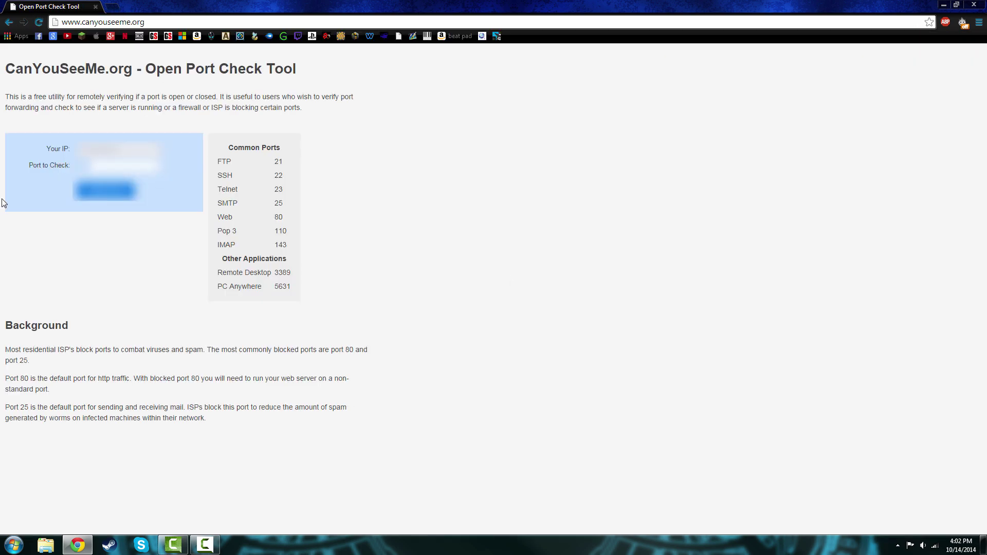
- Check whether port 25565 is open and examine the result
type("25565")
key("Return")
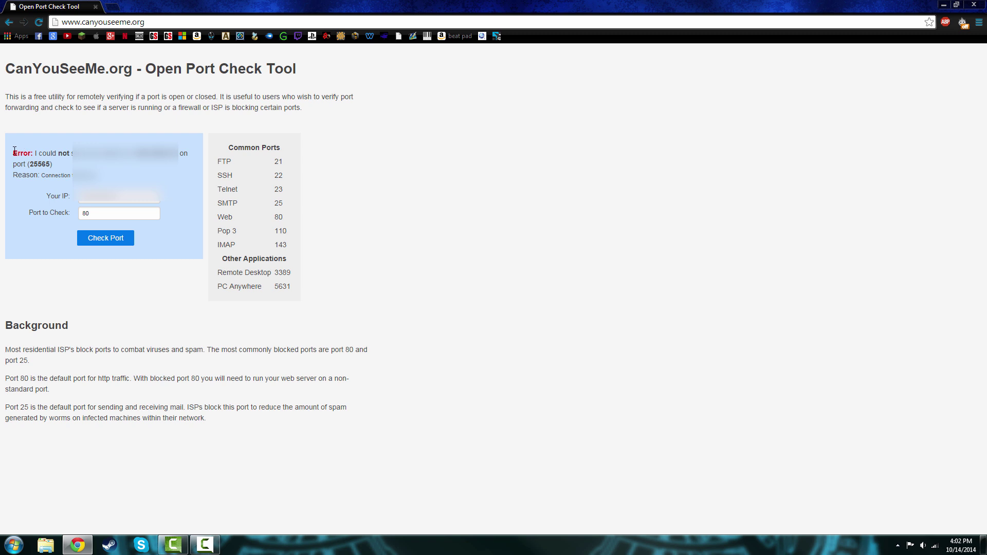
left_click_drag(14, 150, 305, 131)
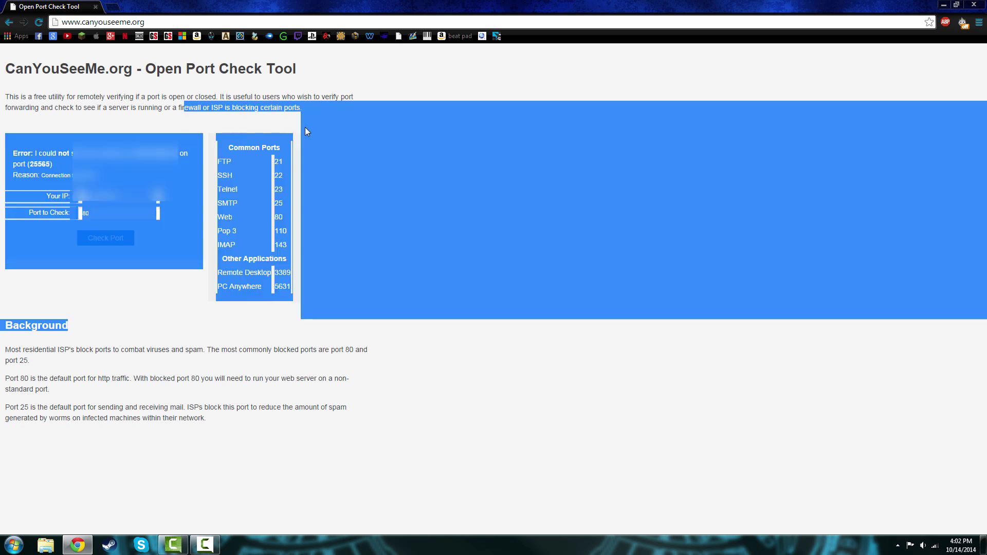
- Clear the text selection on the port checker page and close the browser window
left_click(691, 366)
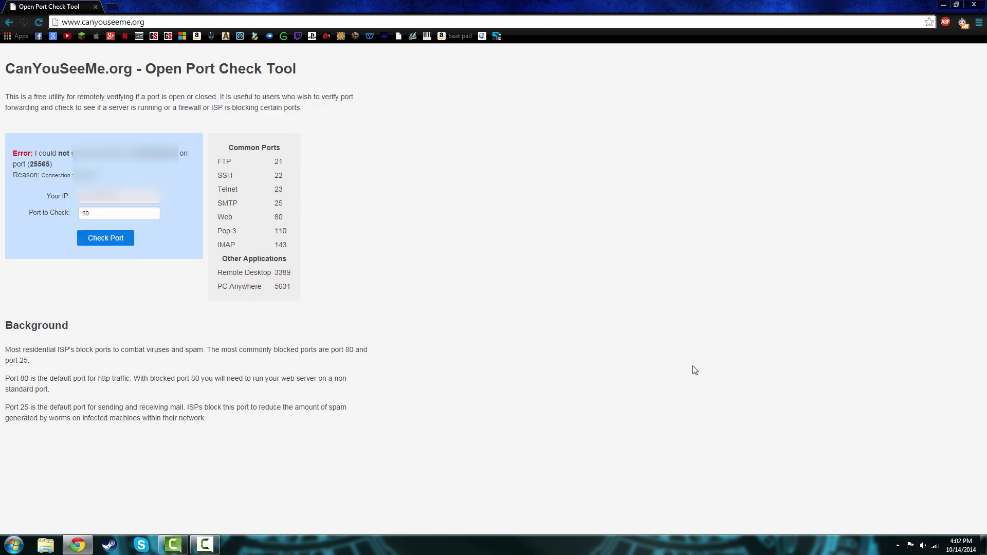
left_click(974, 5)
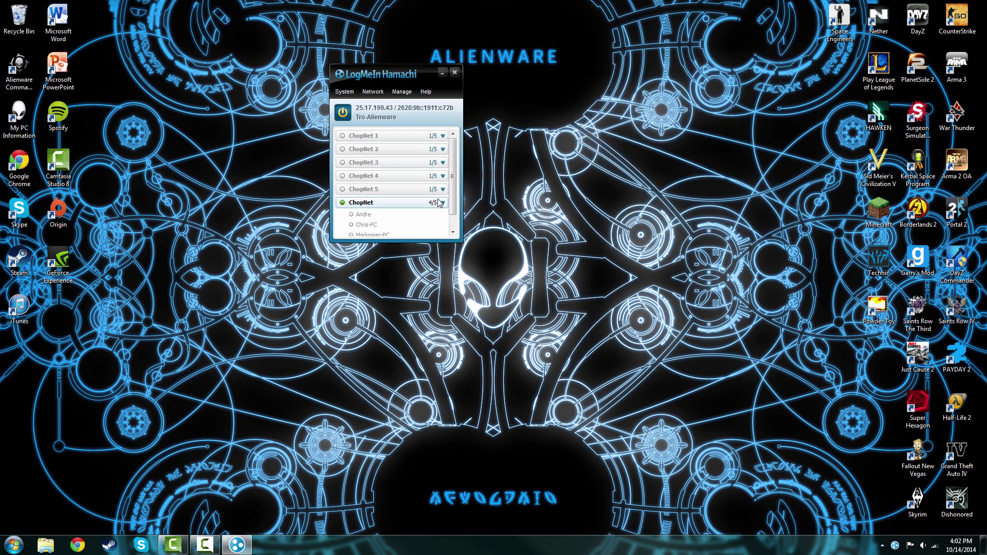
- In LogMeIn Hamachi, collapse the ChopNet member list and copy this computer's IPv4 address
scroll(454, 189, "down", 1)
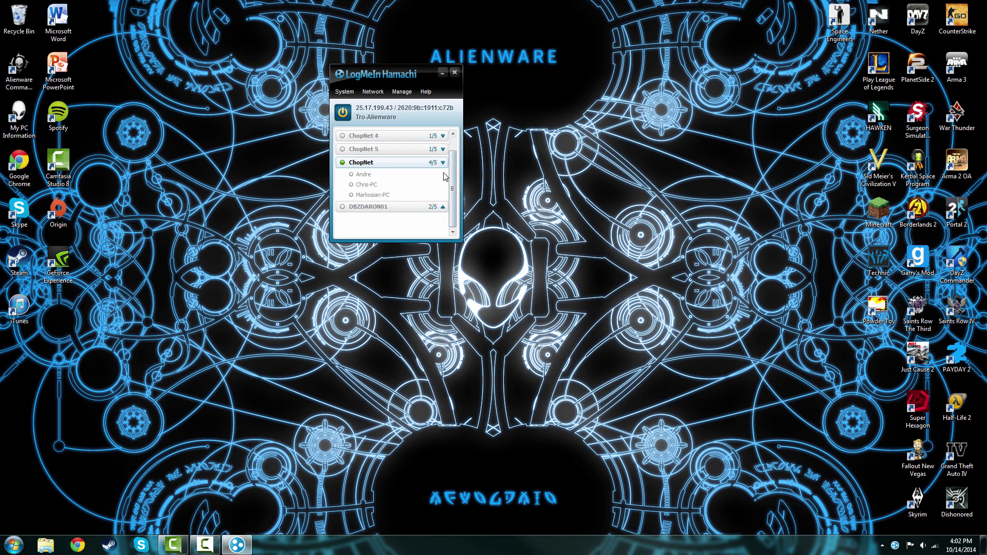
left_click(443, 189)
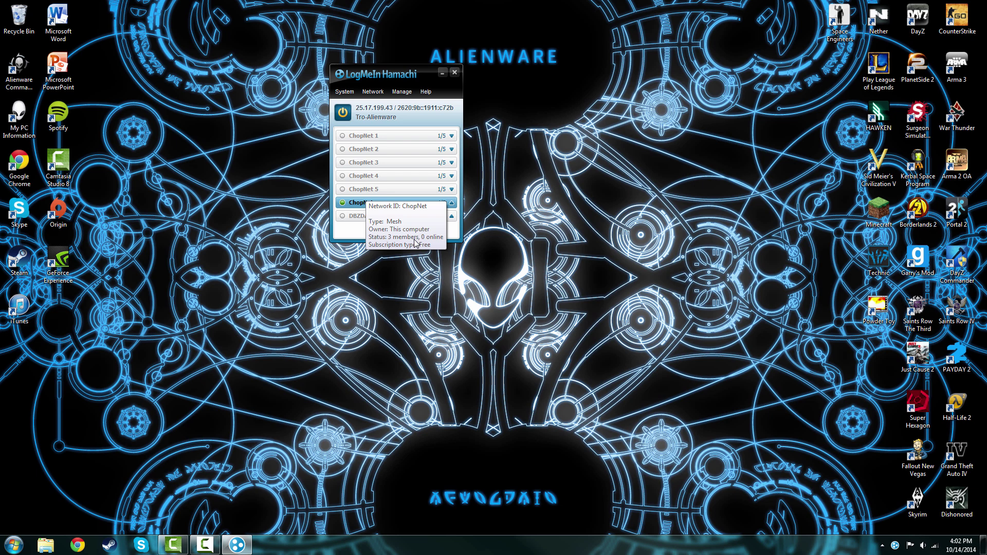
right_click(380, 110)
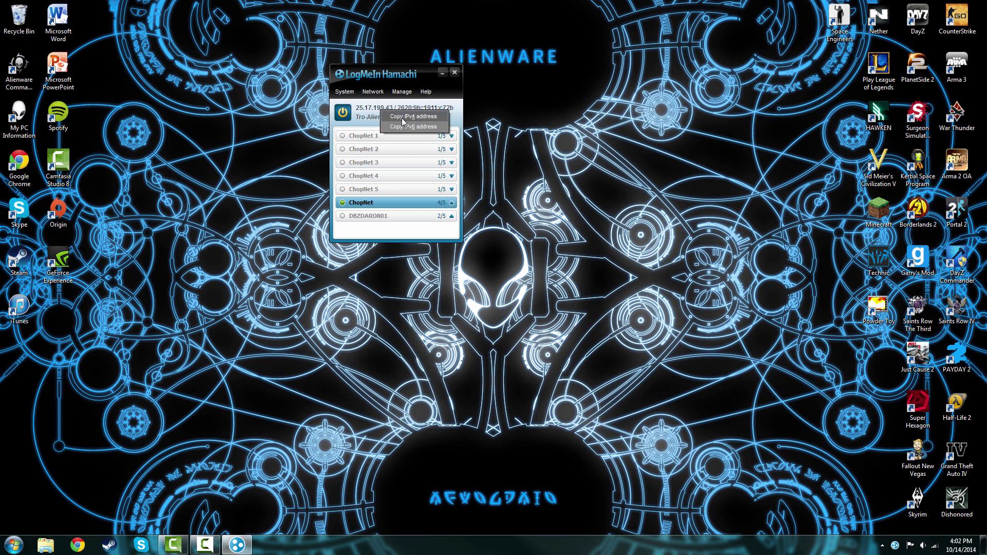
left_click(395, 116)
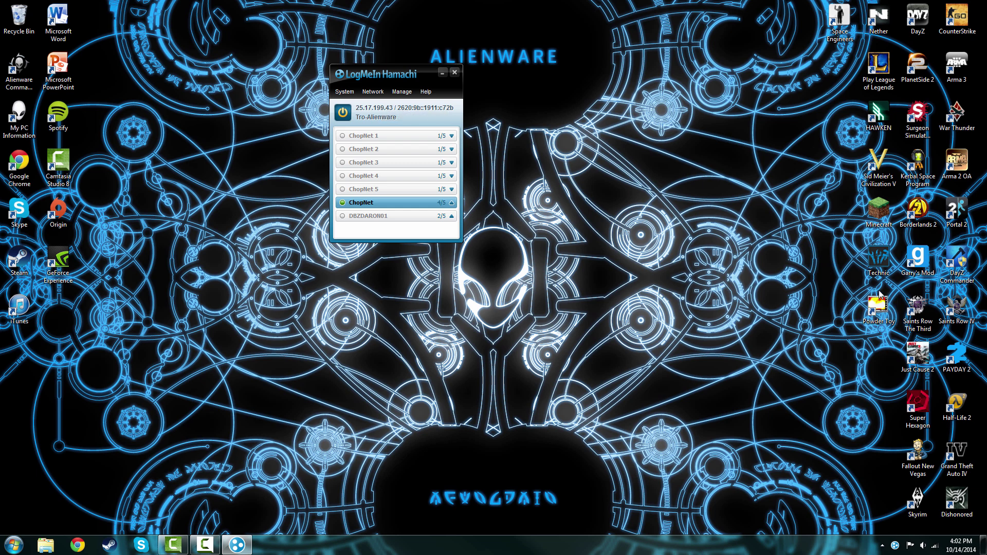
- Paste the copied Hamachi IPv4 address into the Windows program search, erase it and dismiss the search
left_click(13, 544)
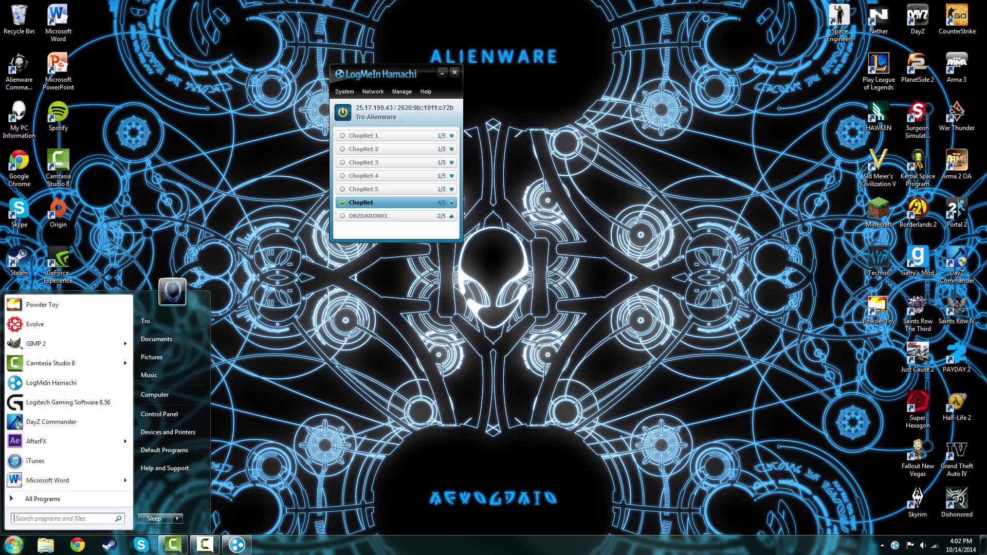
type("25.17.199.43")
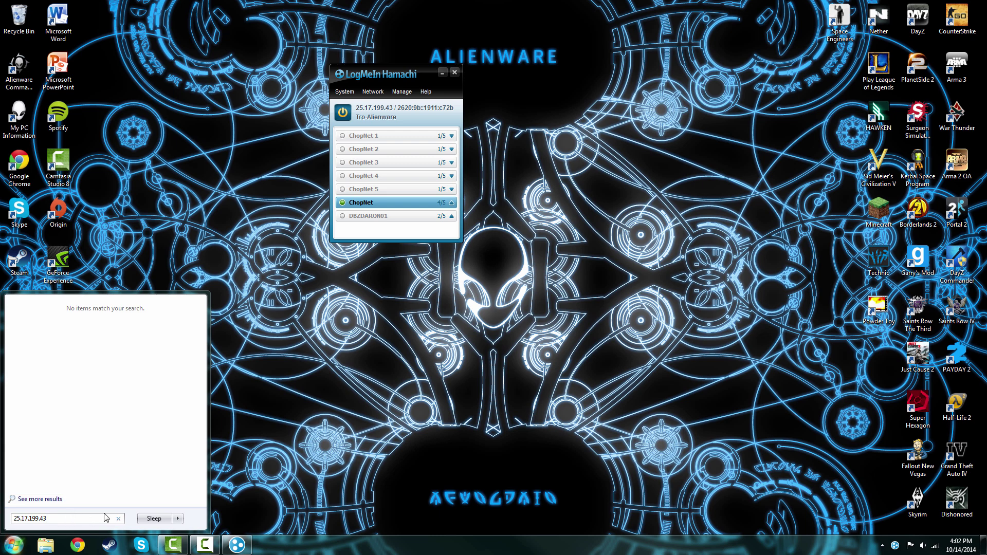
key("BackSpace")
key("BackSpace")
key("BackSpace")
key("BackSpace")
key("BackSpace")
key("BackSpace")
key("BackSpace")
key("BackSpace")
key("BackSpace")
key("BackSpace")
key("BackSpace")
key("BackSpace")
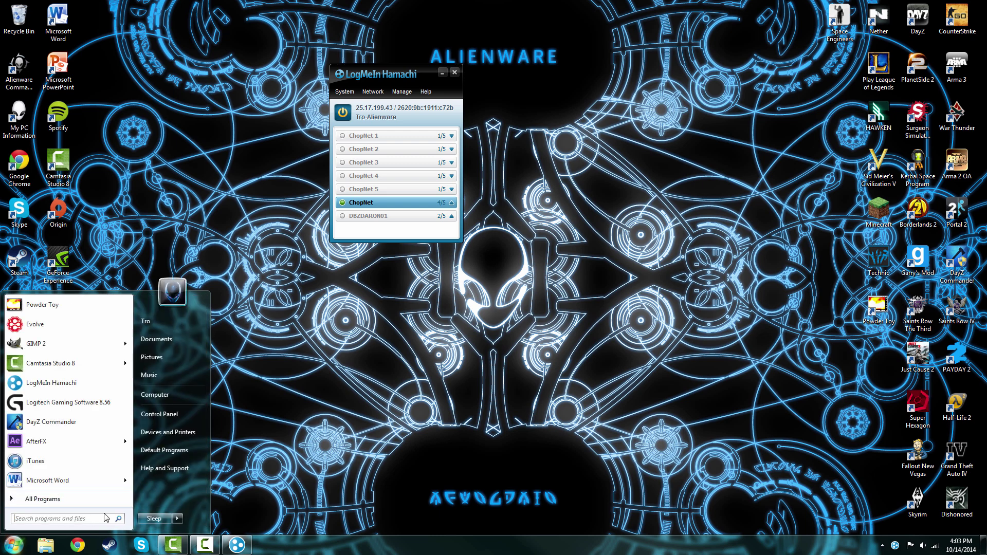
type("c")
key("BackSpace")
left_click(415, 237)
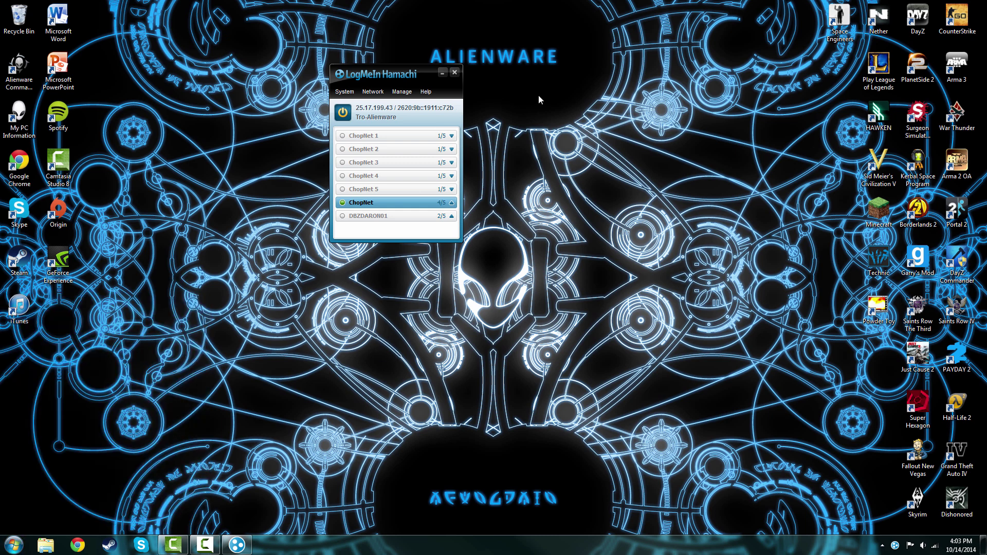
- Close the LogMeIn Hamachi window and exit the program completely, including its background process
left_click_drag(428, 91, 457, 114)
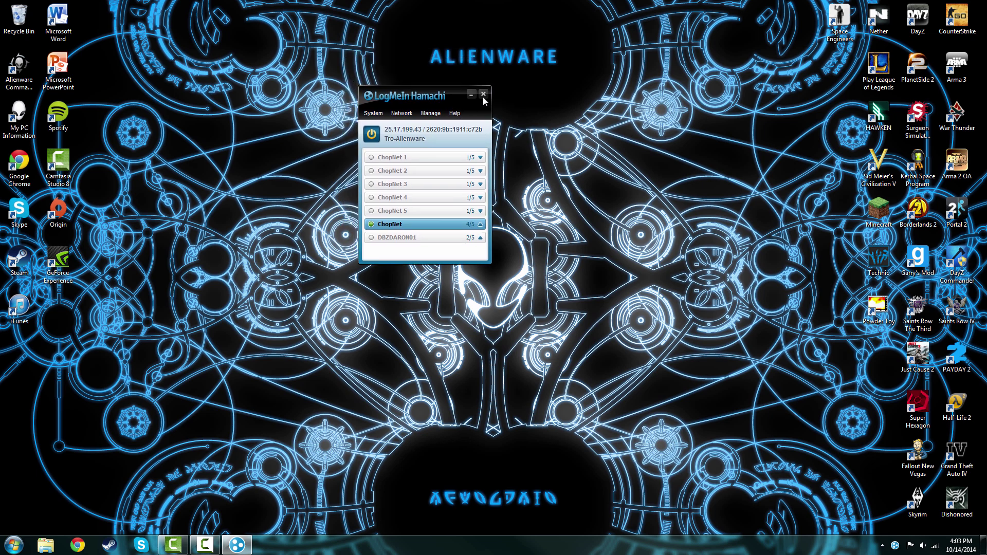
left_click(483, 95)
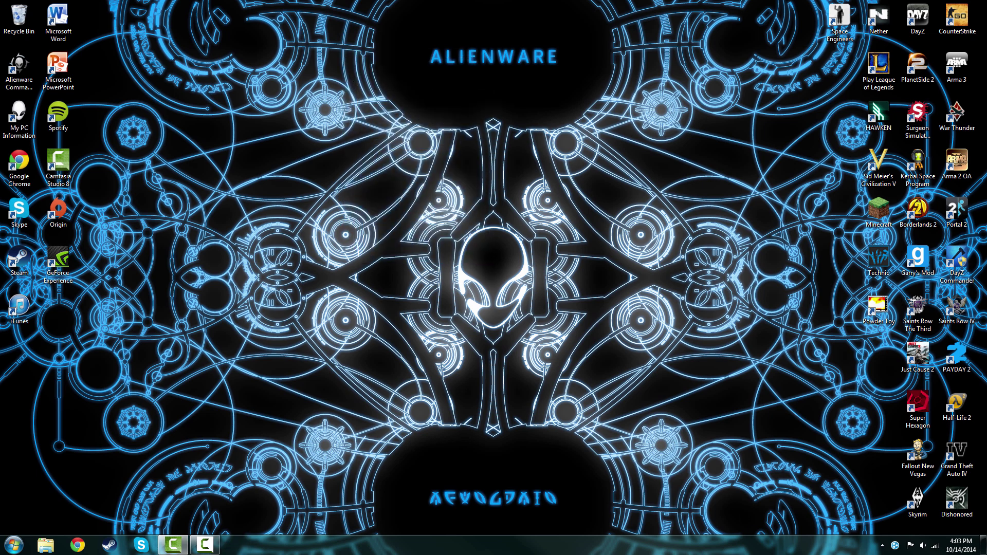
right_click(894, 546)
left_click(922, 510)
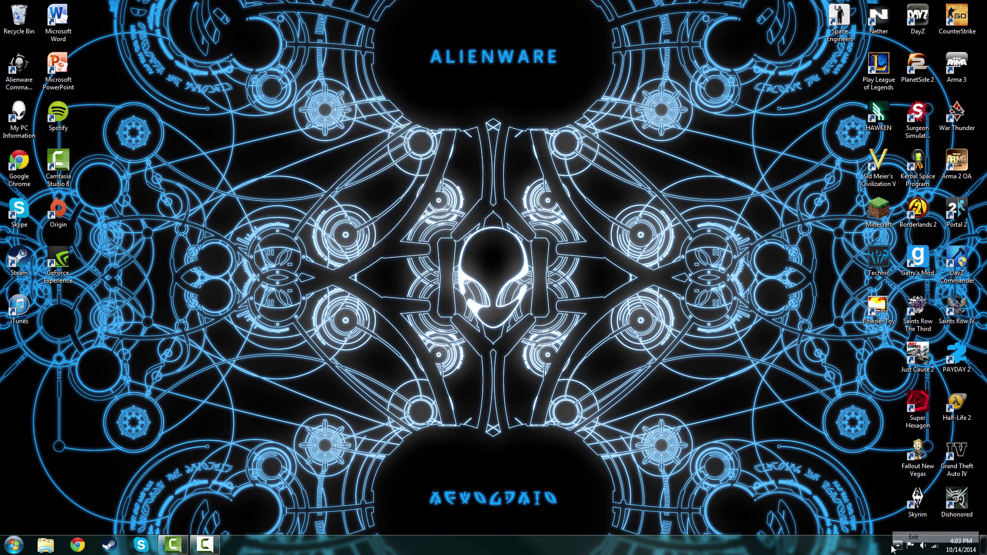
left_click(897, 545)
left_click(897, 545)
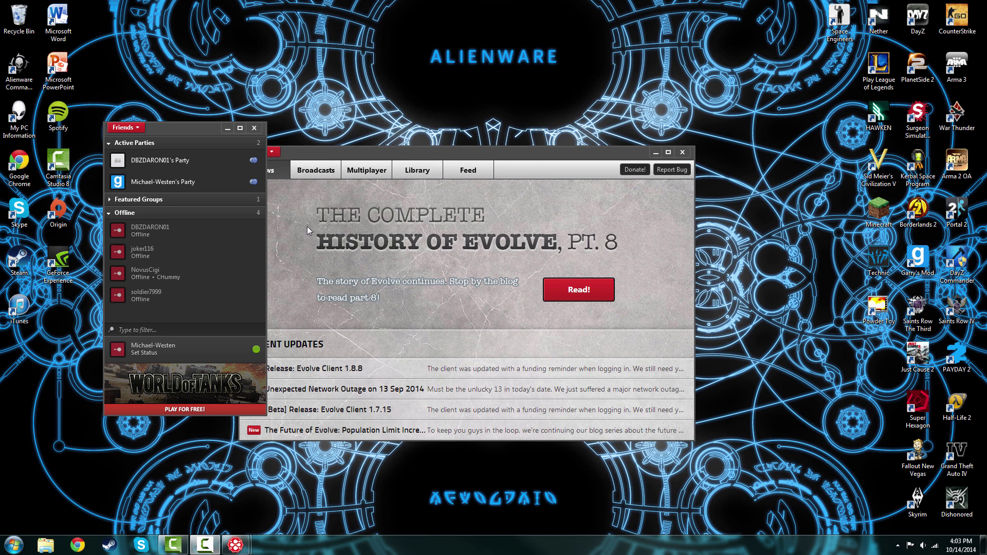
- In Evolve, close the Home window and move the Friends window nearer the centre of the desktop
left_click_drag(387, 154, 511, 100)
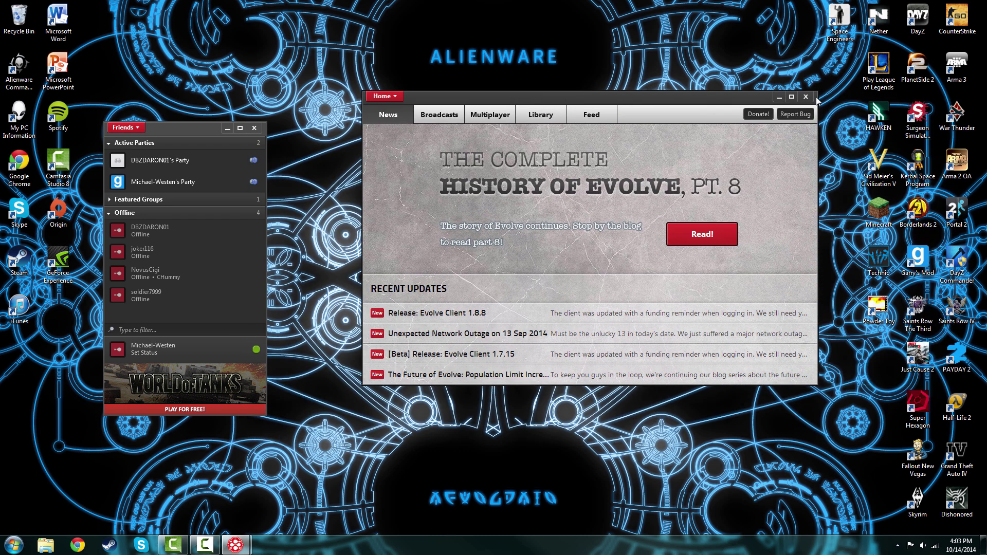
left_click(805, 97)
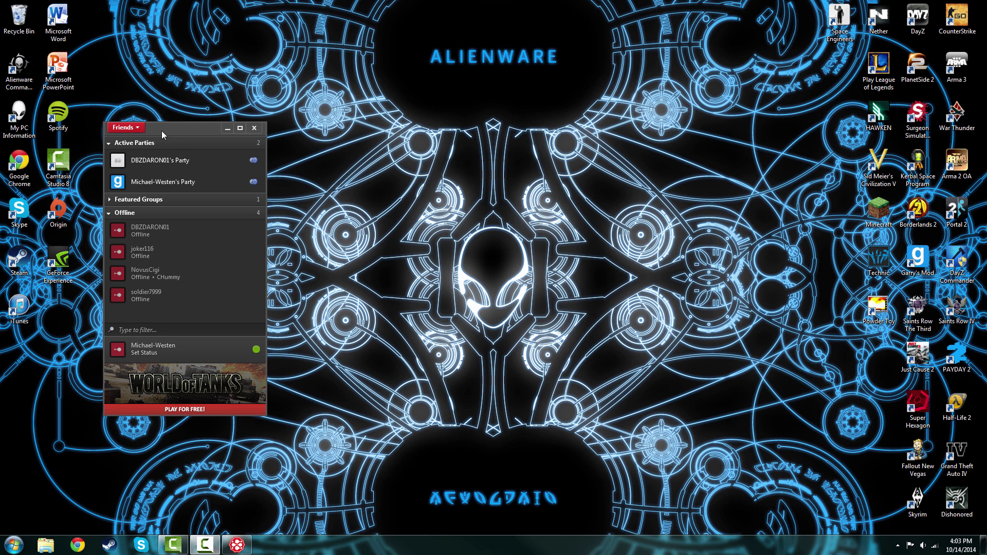
left_click_drag(161, 132, 403, 146)
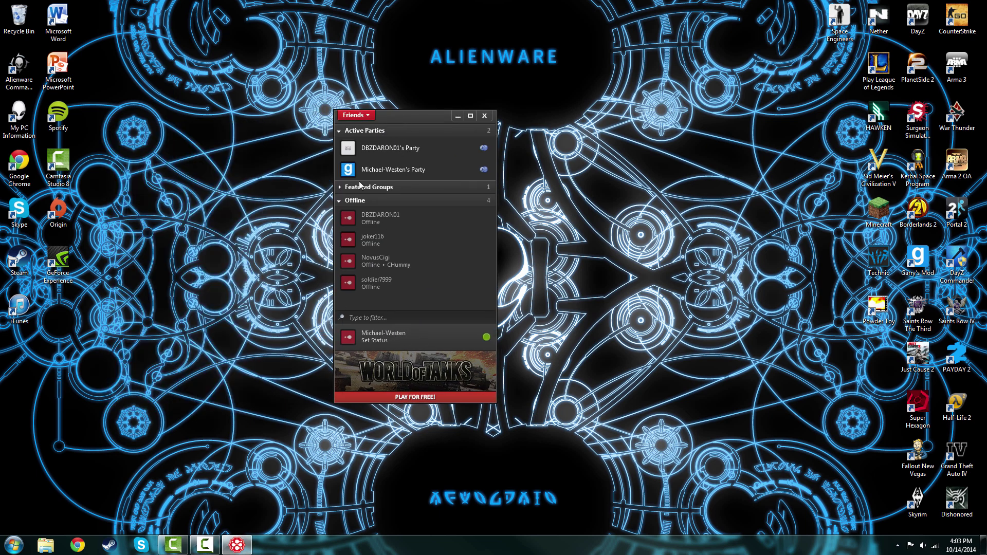
- Create a new party in Evolve
left_click(352, 116)
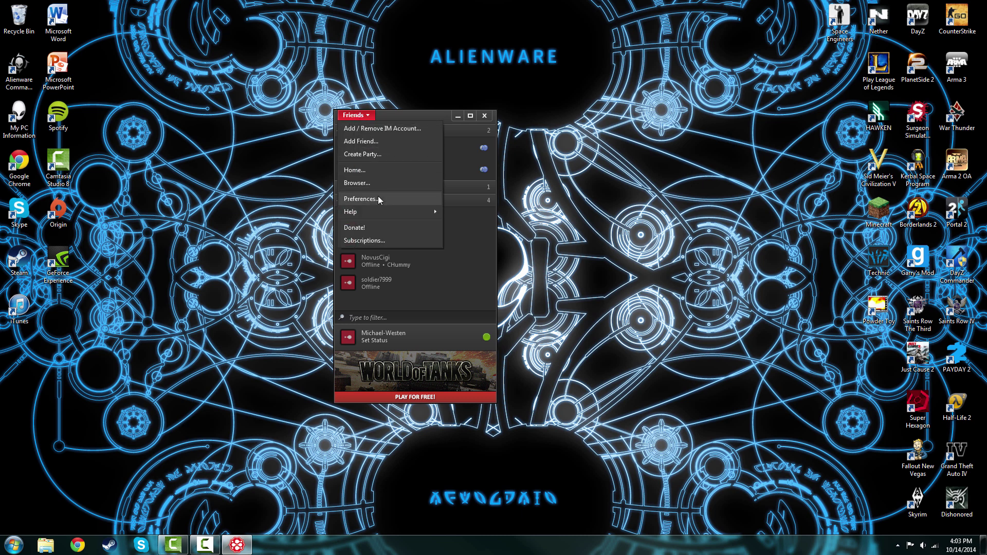
left_click(384, 157)
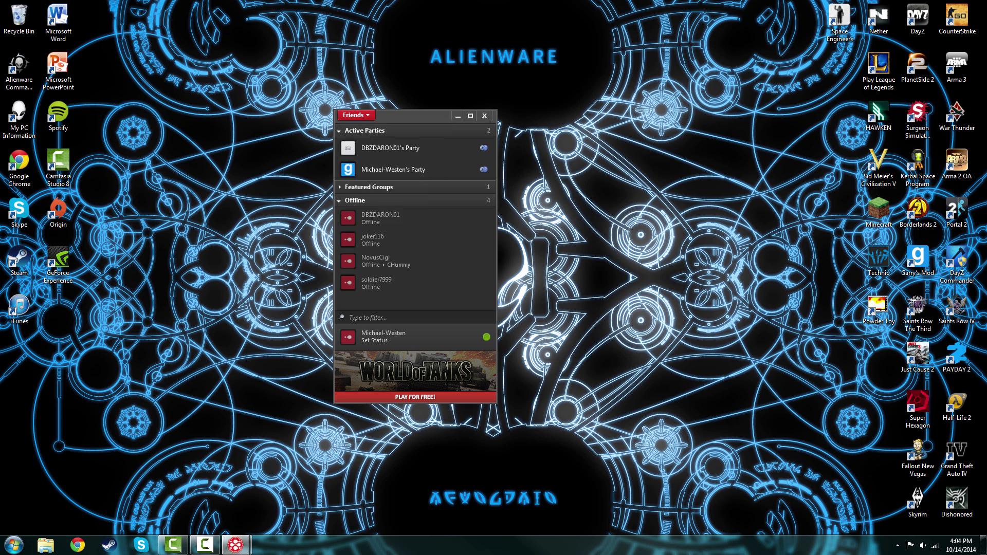
left_click_drag(395, 116, 388, 254)
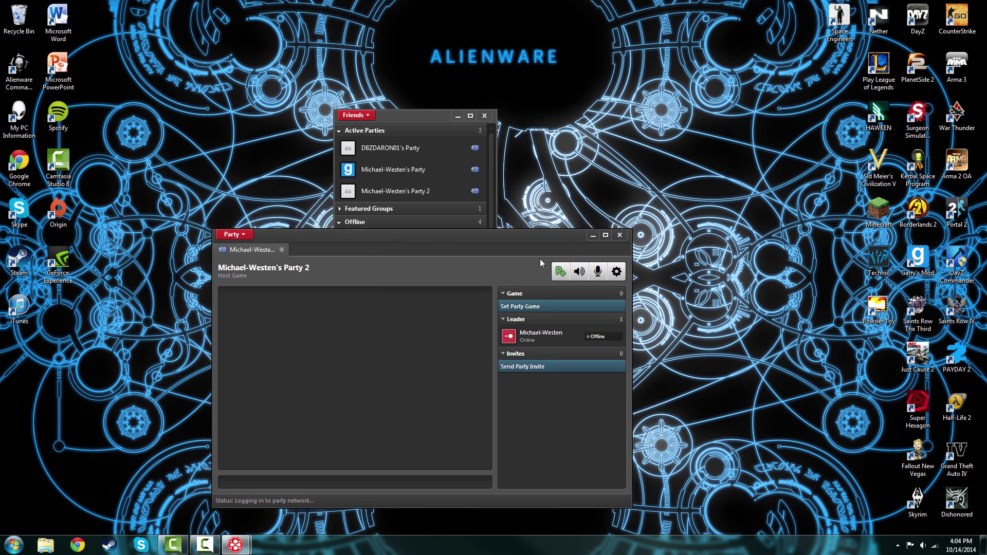
- Leave the newly created party and delete it from the active parties
left_click(620, 235)
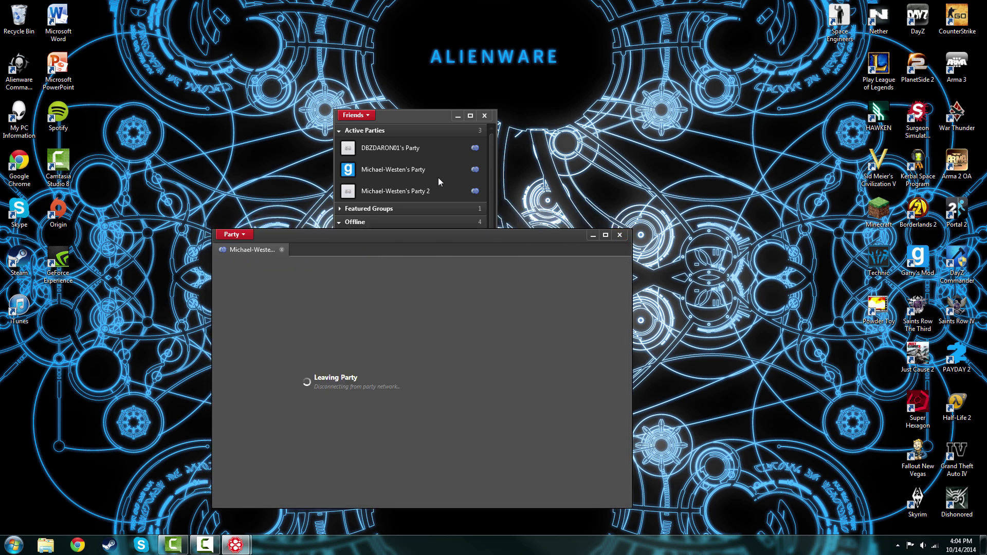
right_click(409, 190)
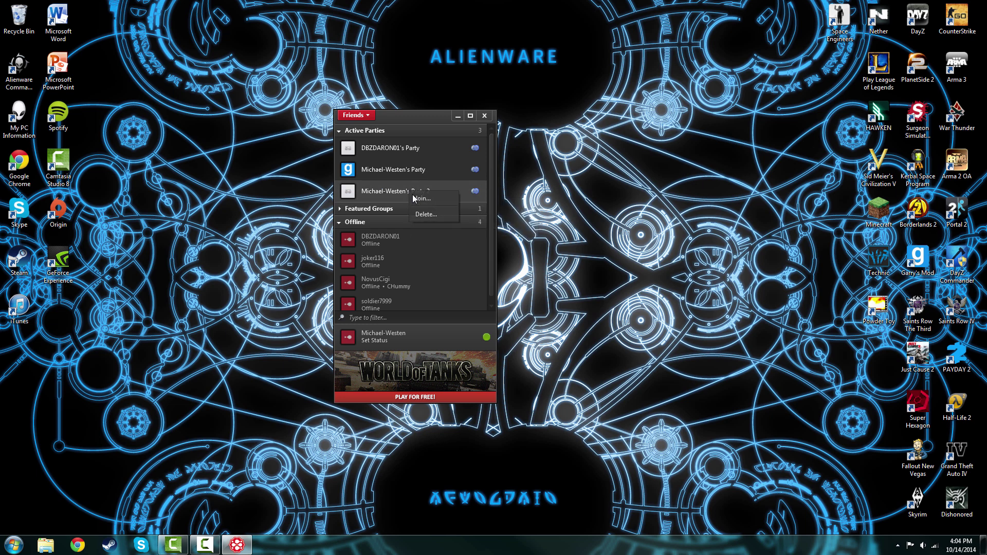
left_click(421, 214)
left_click(455, 273)
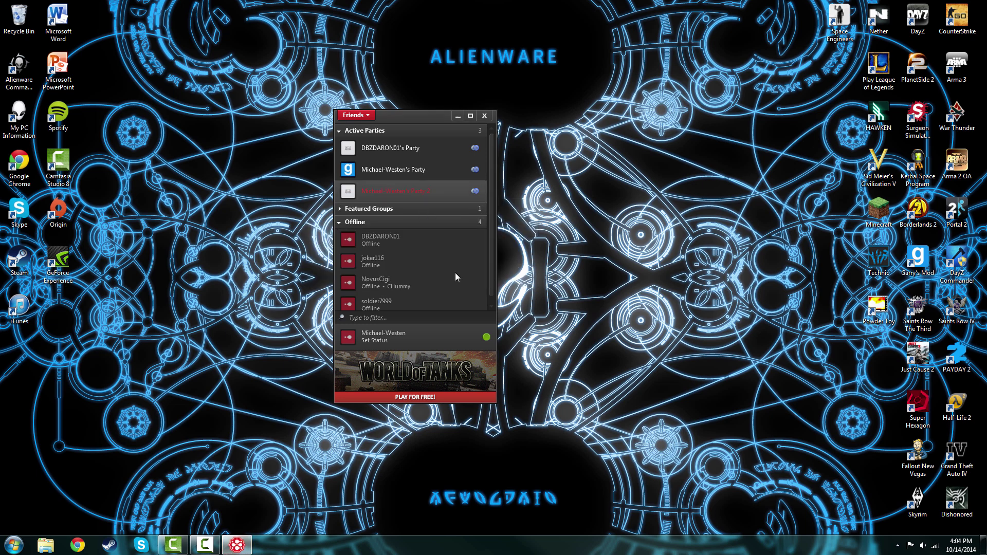
- Join the existing Garry's Mod party and copy the party leader's IP address
mouse_move(381, 172)
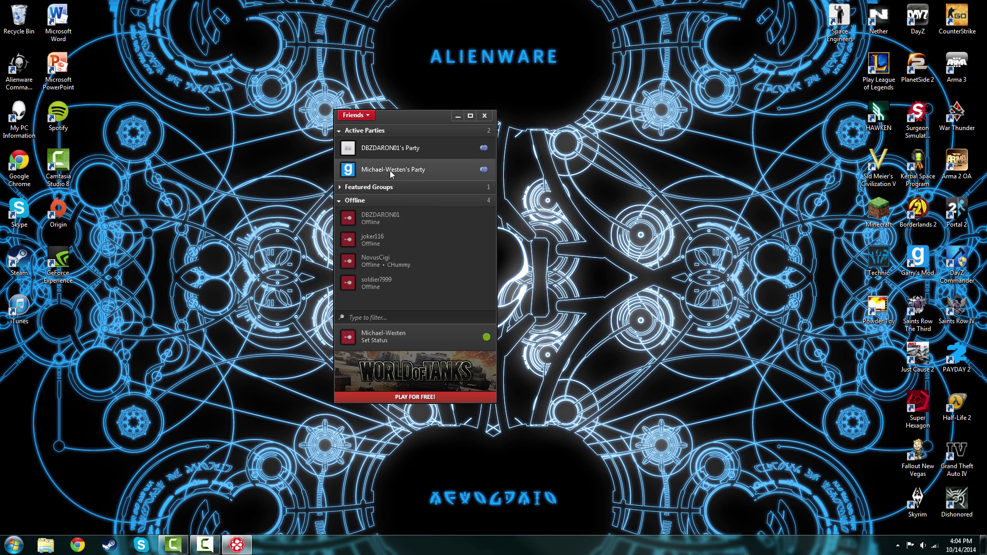
double_click(389, 171)
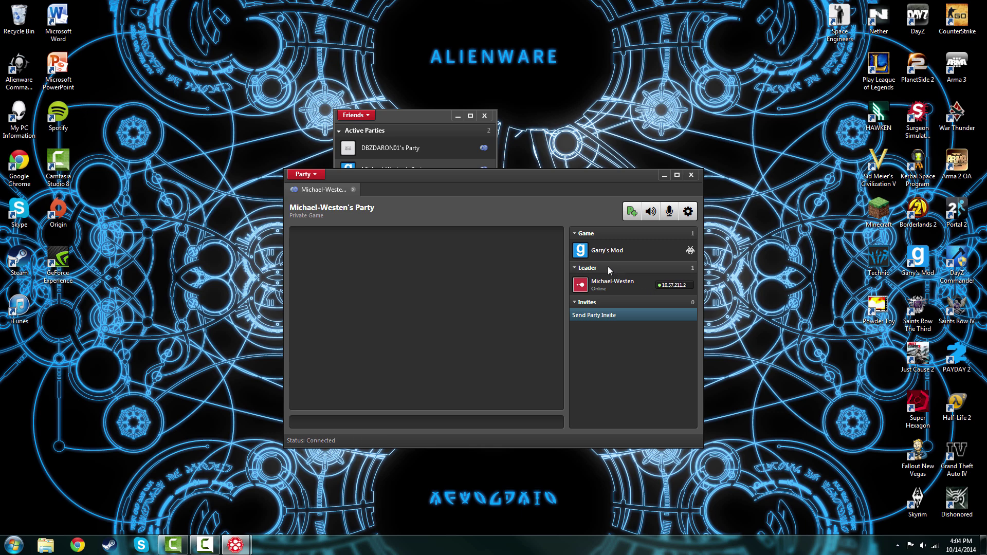
right_click(664, 288)
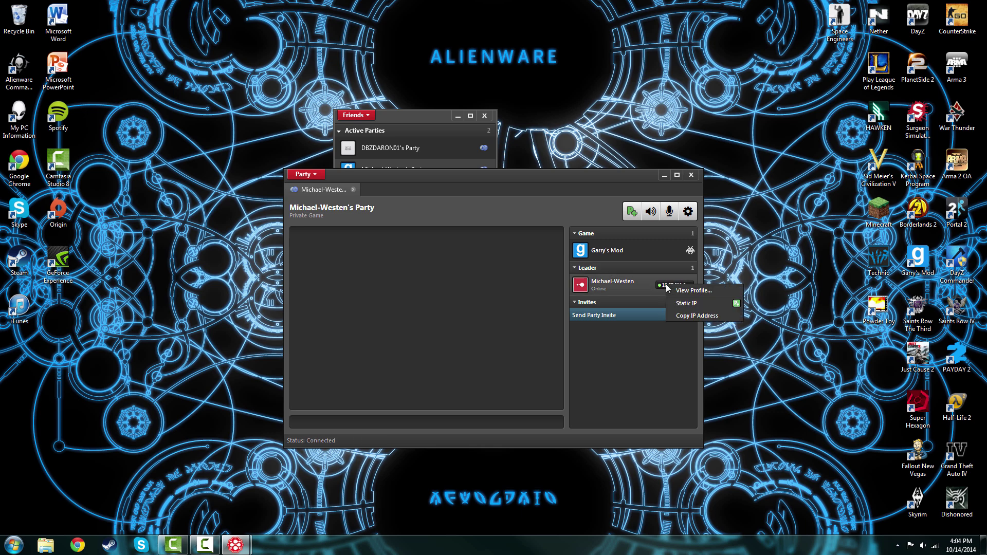
left_click(686, 315)
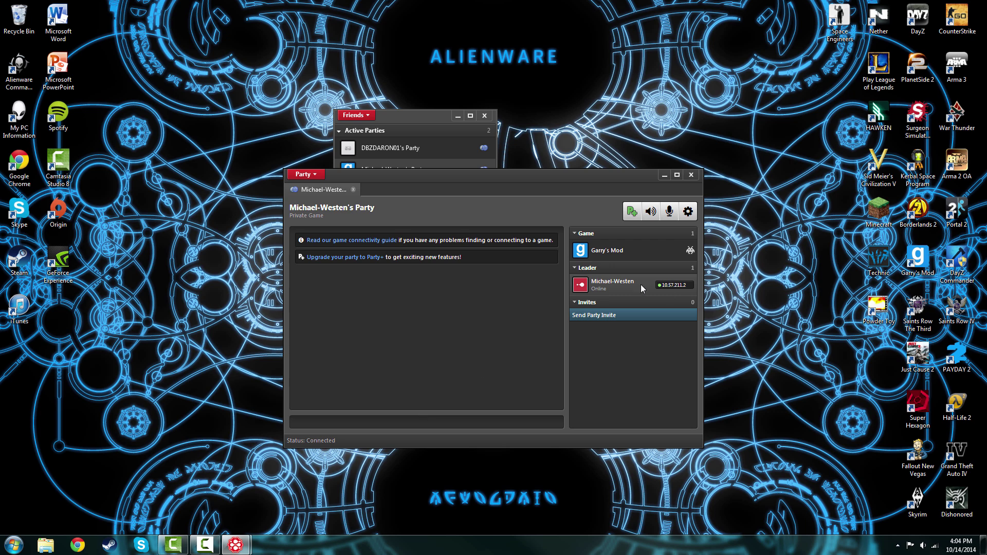
- Paste the copied IP address into the party chat and send it
right_click(660, 286)
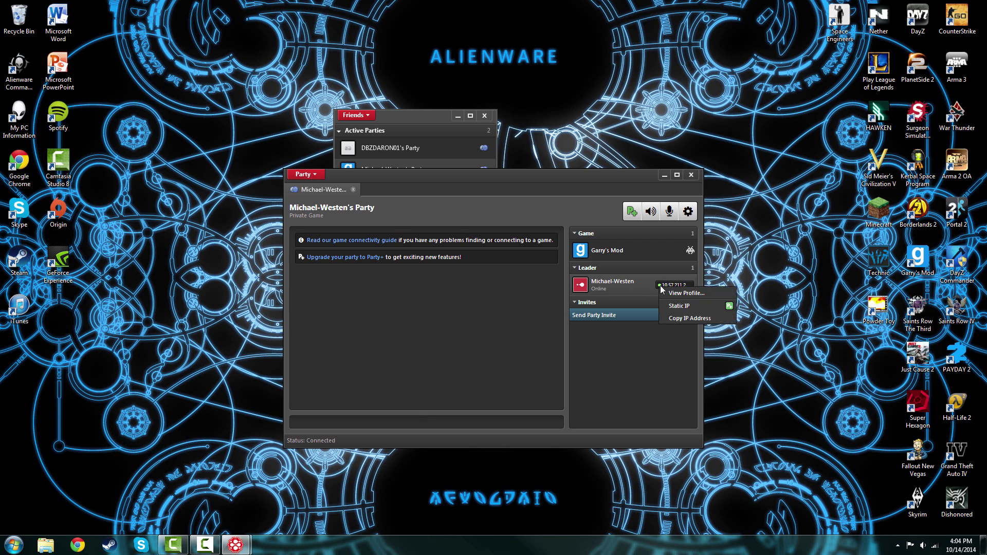
left_click(431, 418)
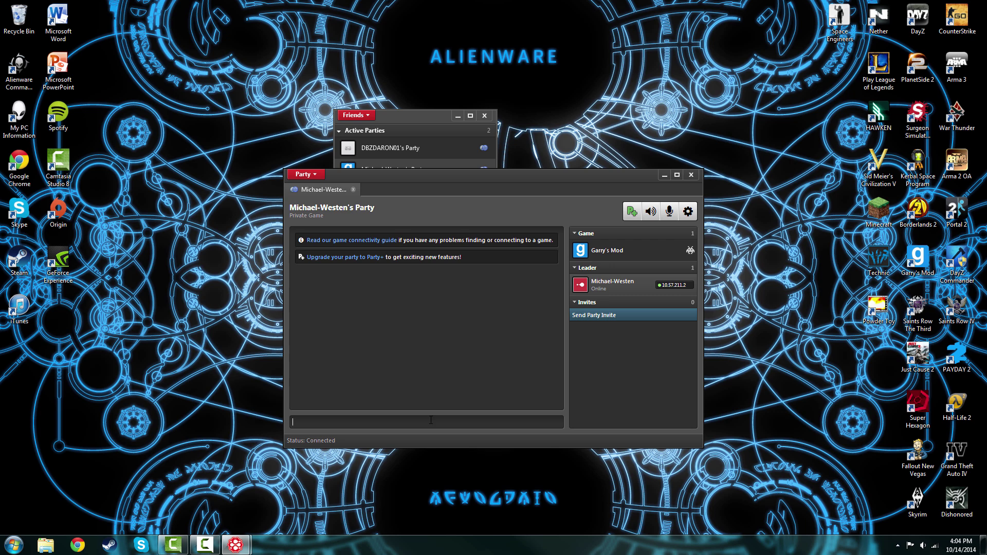
key("ctrl+v")
key("Return")
- Close the party window and exit Evolve completely, including its background process
left_click(690, 175)
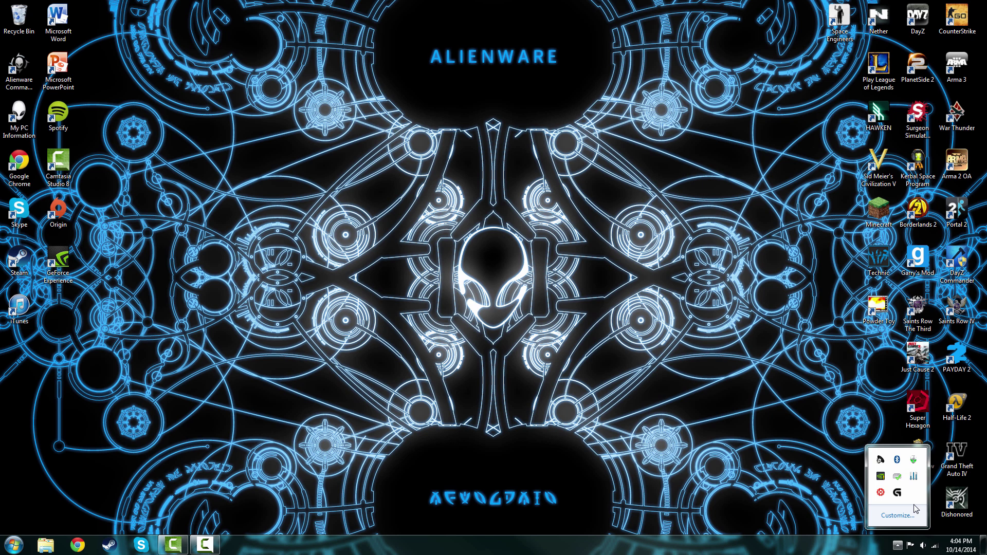
right_click(880, 493)
left_click(895, 486)
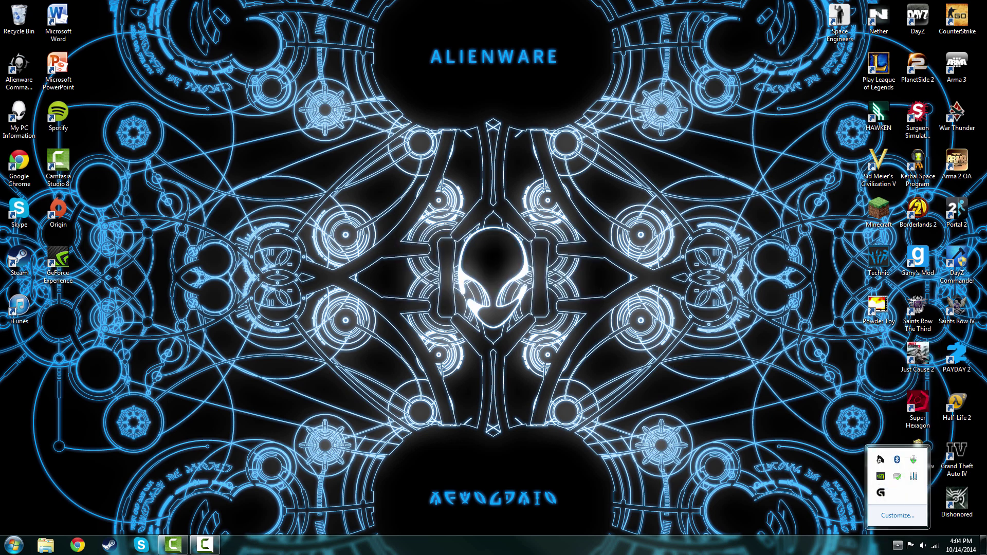
left_click(491, 200)
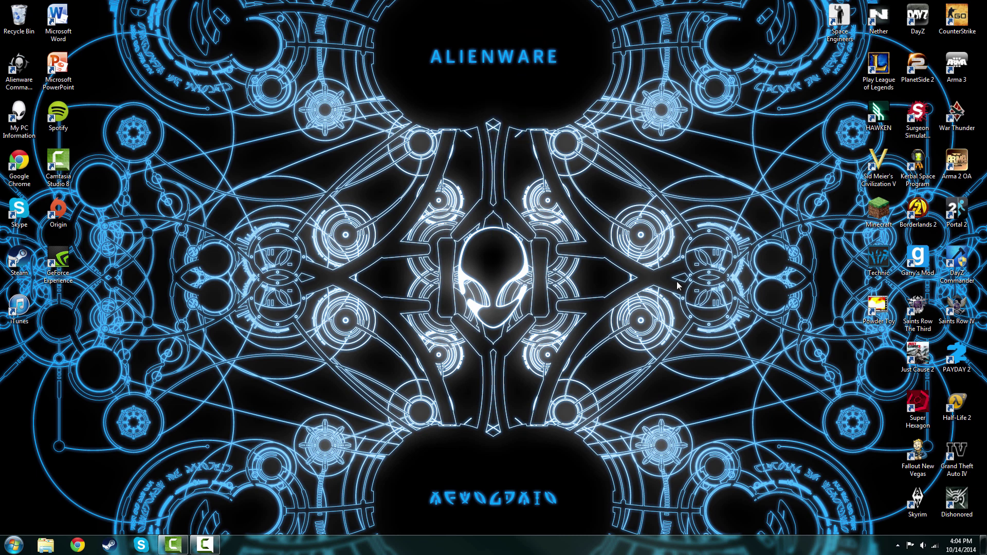
left_click_drag(692, 1, 341, 309)
left_click_drag(344, 265, 561, 0)
left_click_drag(694, 490, 289, 2)
left_click_drag(287, 76, 373, 1)
left_click_drag(495, 492, 454, 1)
left_click_drag(495, 408, 432, 1)
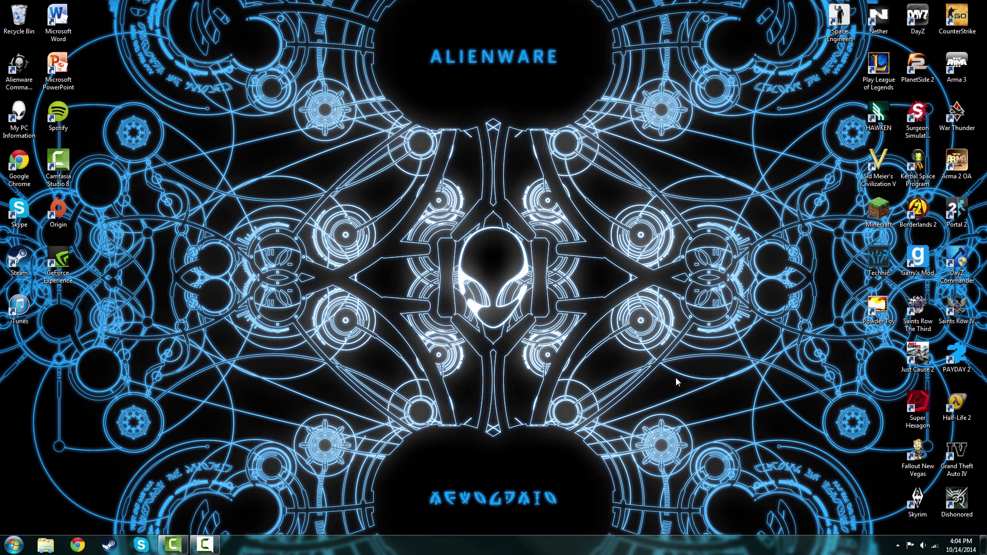